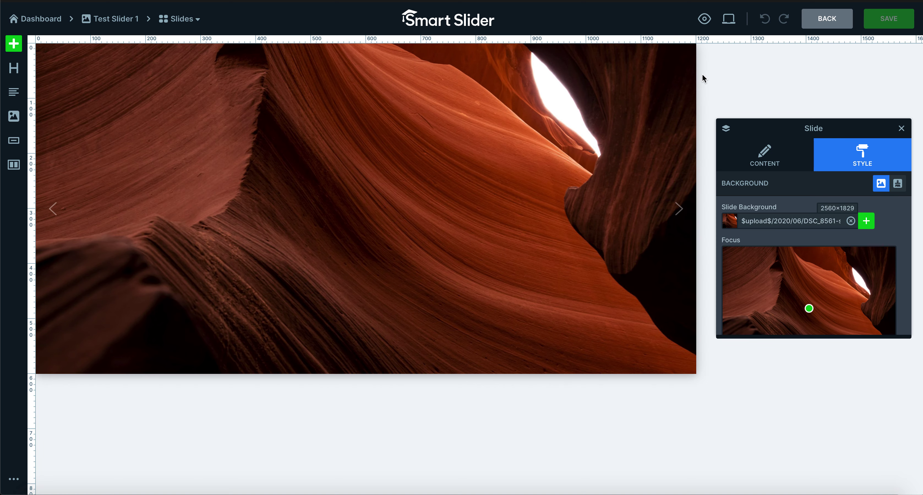
- Scroll the Style tab down to the background's Fill Mode, Opacity, Color and Gradient fields
scroll(808, 240, down, 5)
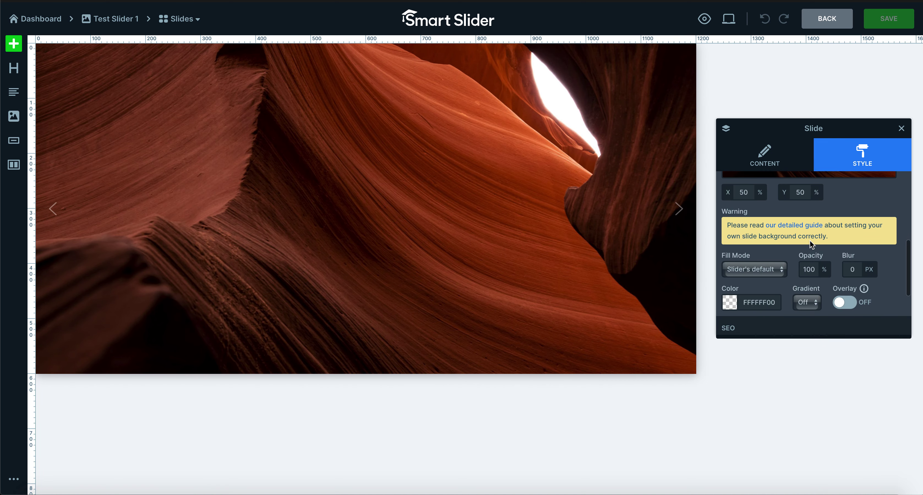
mouse_move(826, 259)
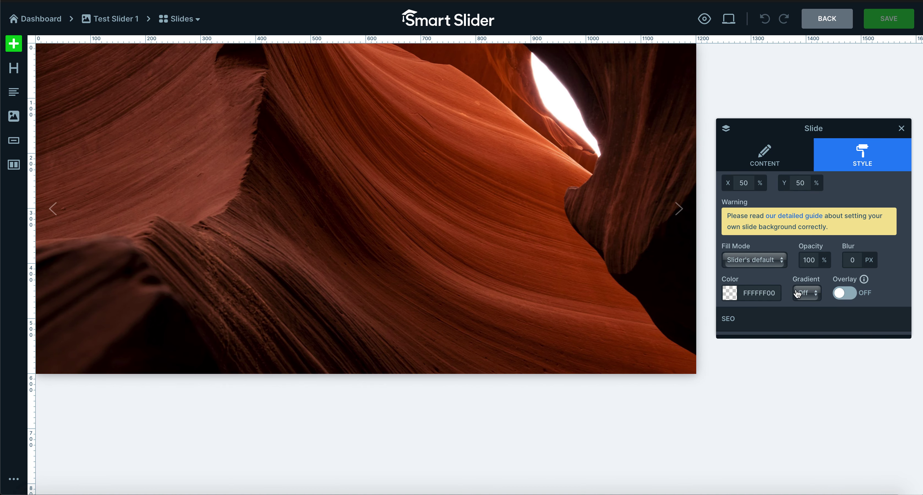
- Set the slide background gradient to run top to bottom
click(806, 295)
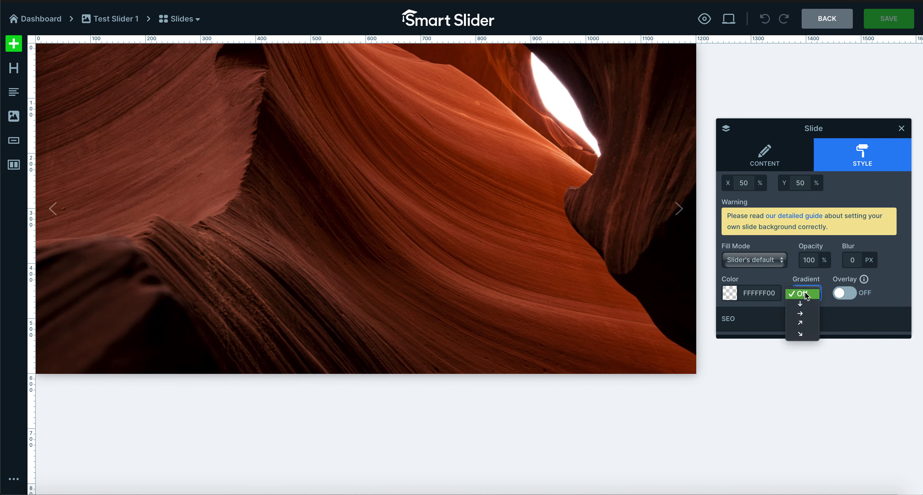
click(811, 295)
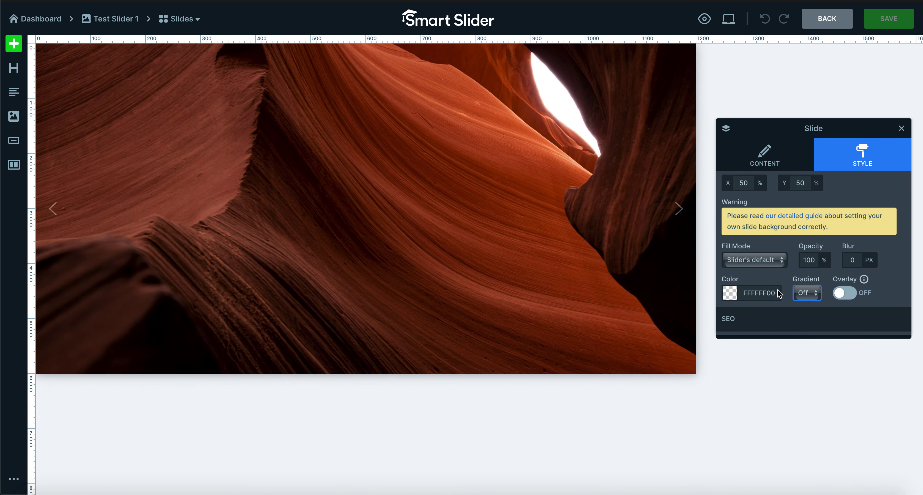
click(806, 295)
click(799, 293)
click(733, 296)
click(806, 294)
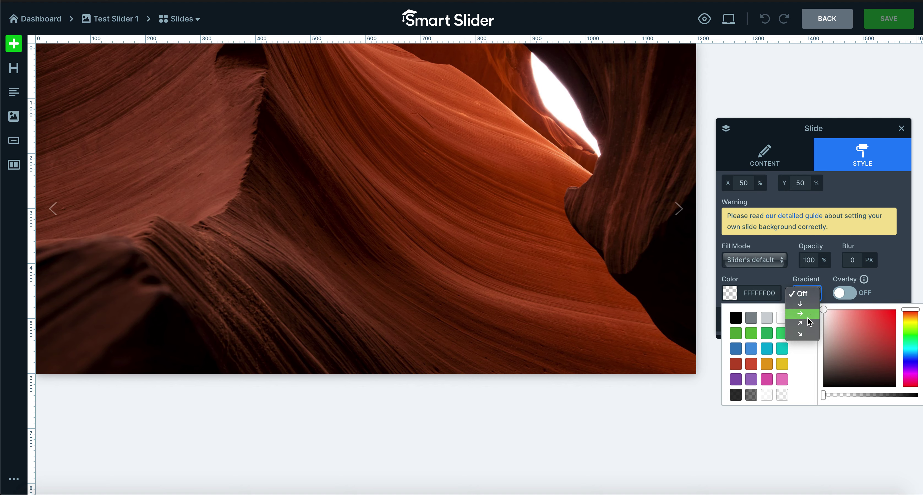
click(804, 305)
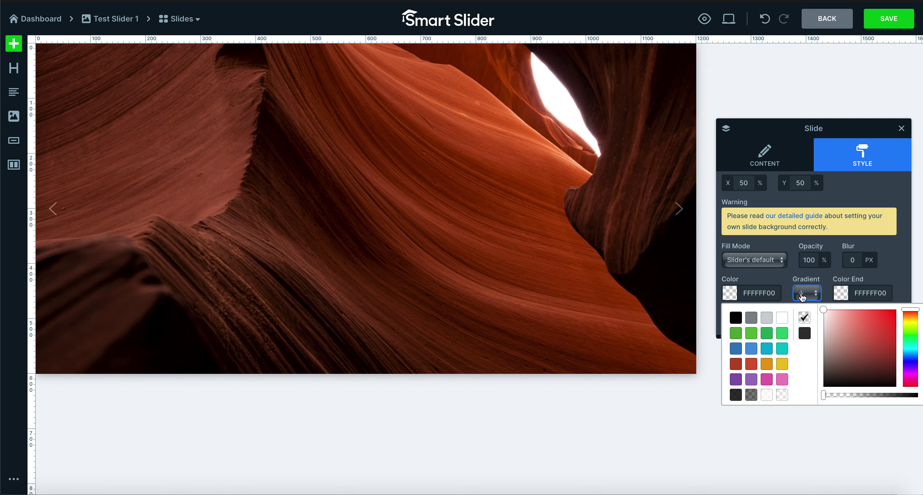
click(785, 281)
- Set both the gradient start and end colours to cyan 01ADD3FF
click(729, 293)
click(767, 353)
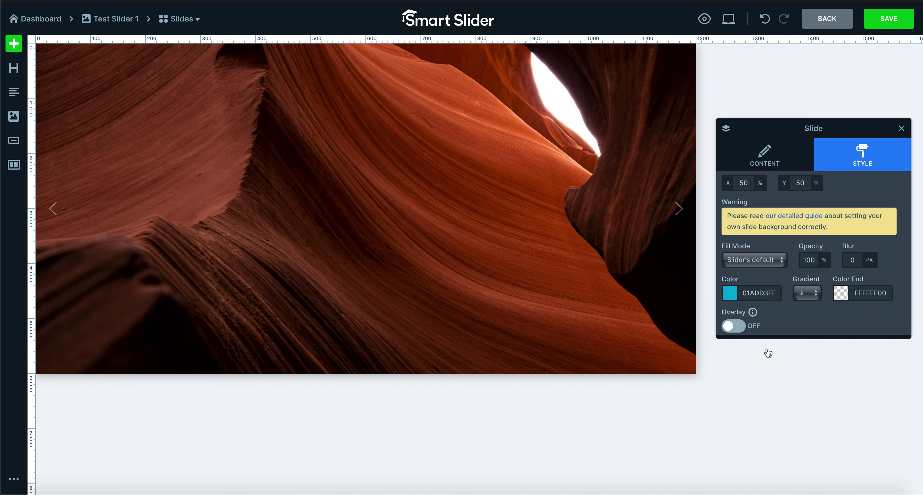
click(812, 296)
click(826, 285)
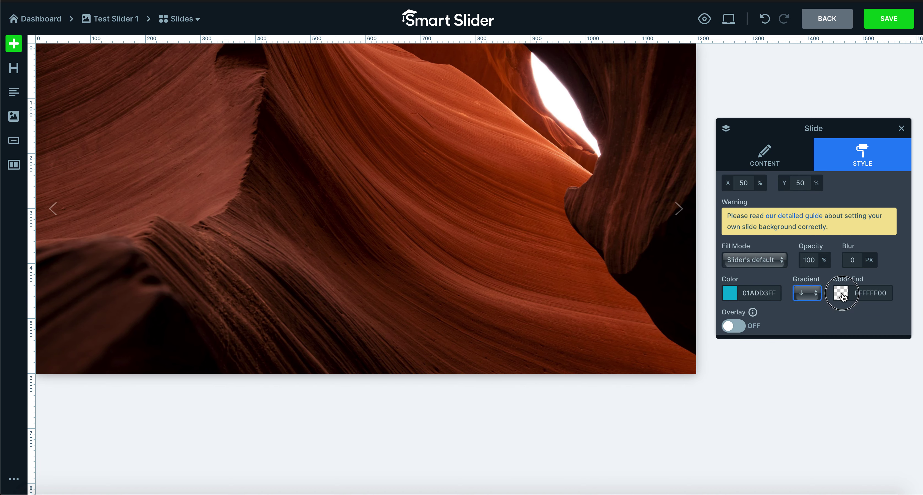
click(841, 293)
click(767, 353)
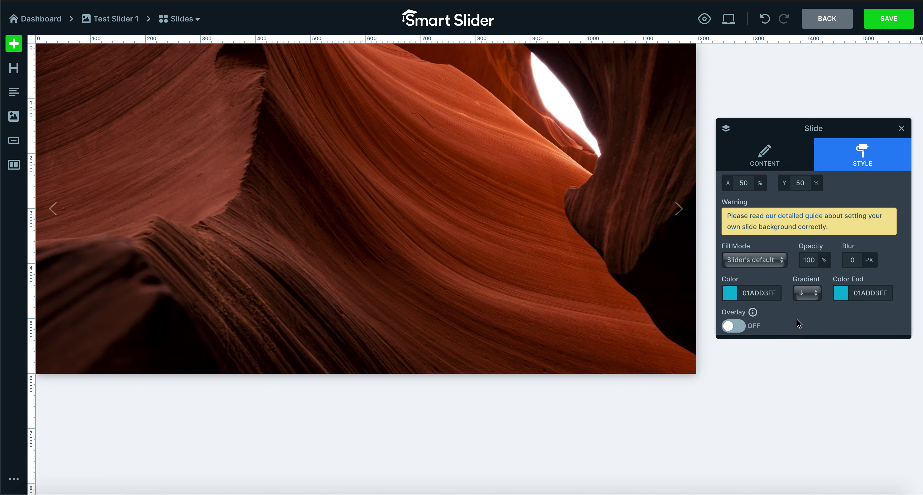
scroll(799, 323, down, 2)
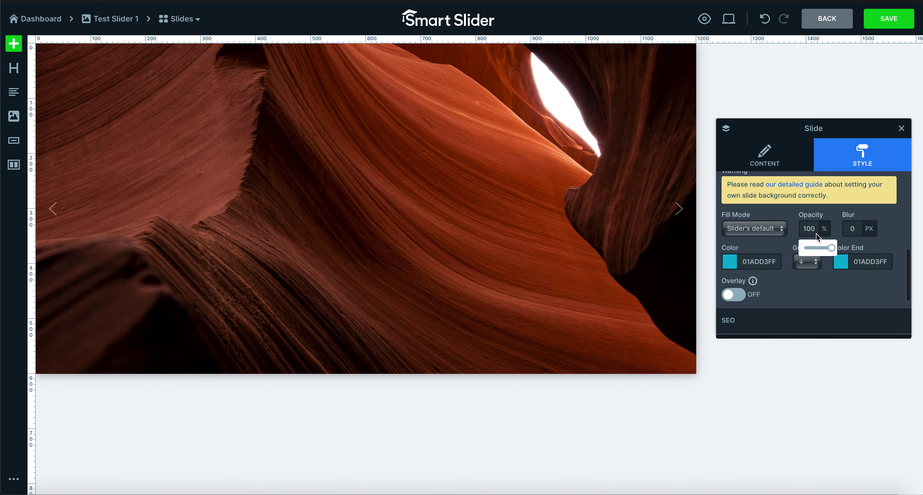
- Try a lower background opacity and a semi-transparent white FFFFFF80 start colour
mouse_move(830, 247)
mouse_down()
mouse_move(819, 247)
mouse_move(828, 248)
mouse_up()
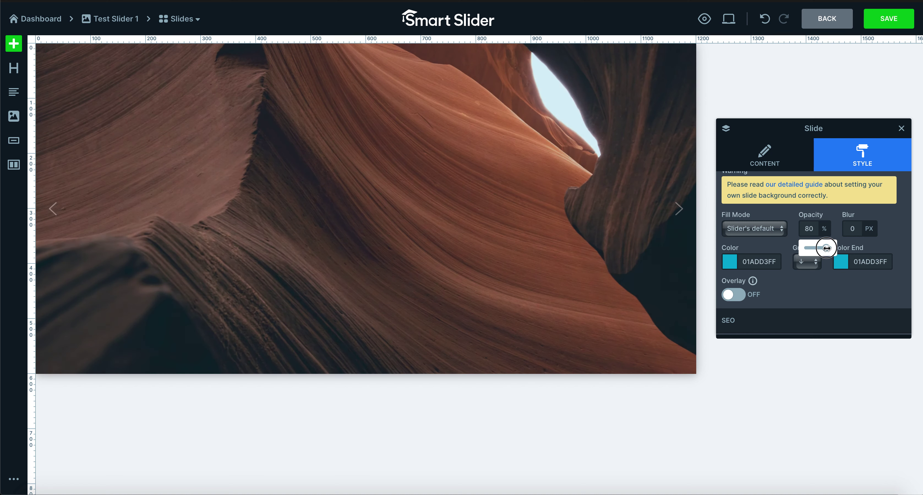
click(730, 262)
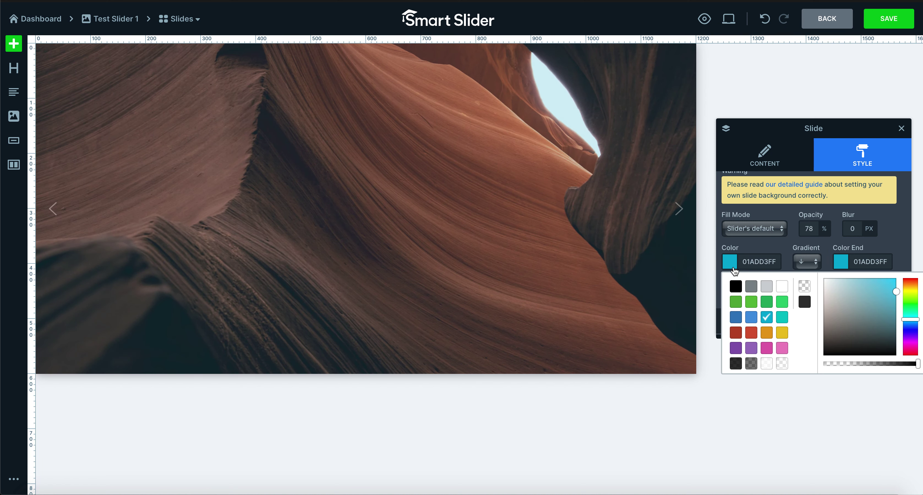
click(781, 363)
mouse_move(829, 249)
mouse_down()
mouse_move(800, 249)
mouse_move(818, 247)
mouse_up()
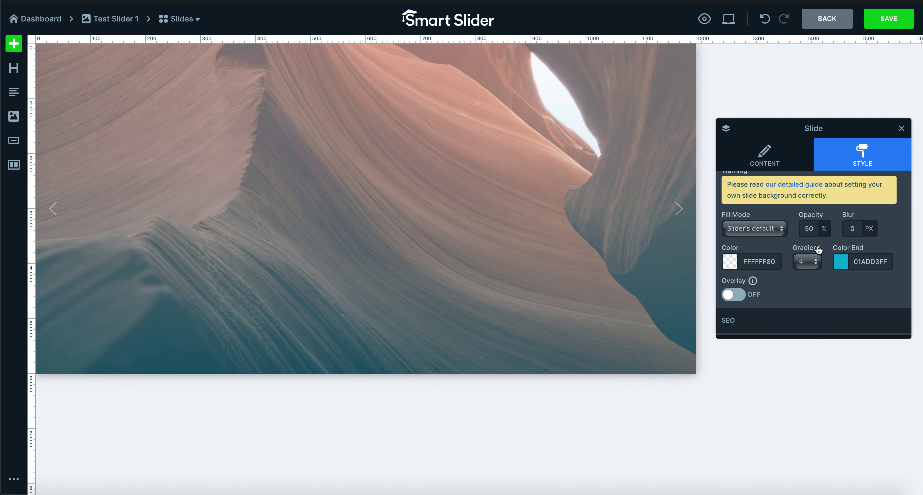
- Turn the background gradient off and restore image opacity to 100%
click(841, 263)
click(806, 261)
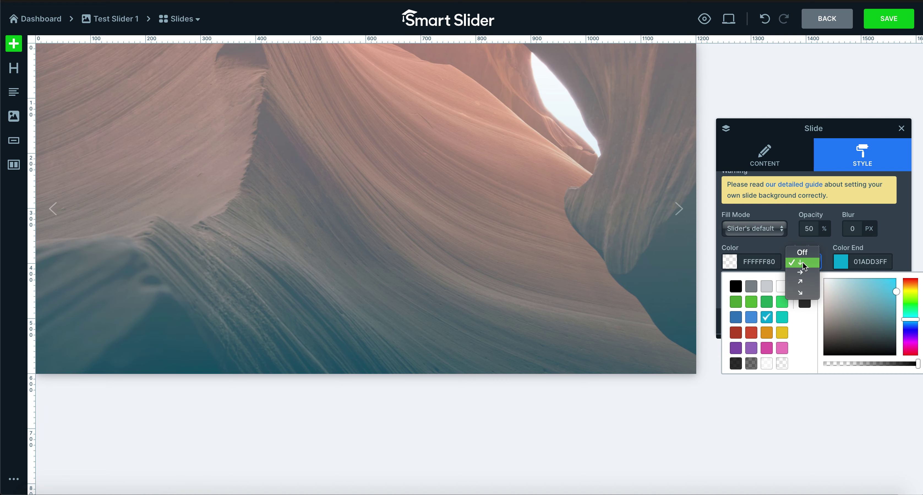
click(804, 255)
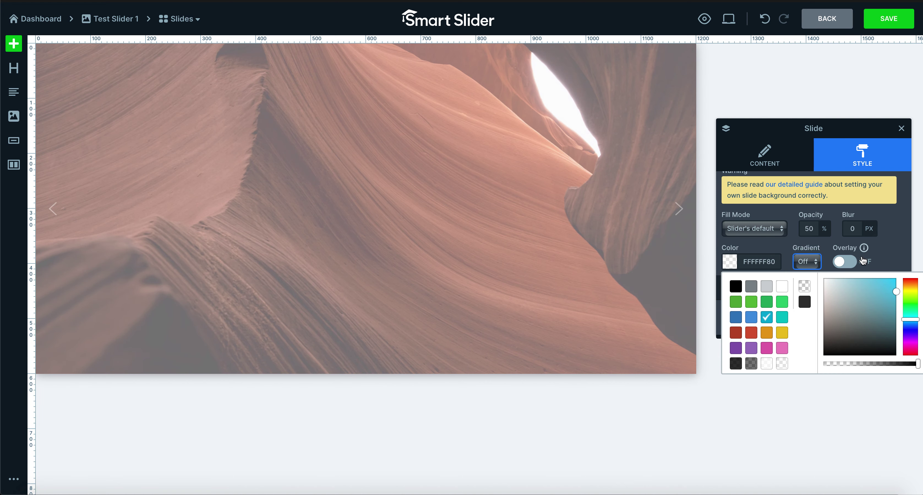
click(763, 251)
mouse_move(810, 230)
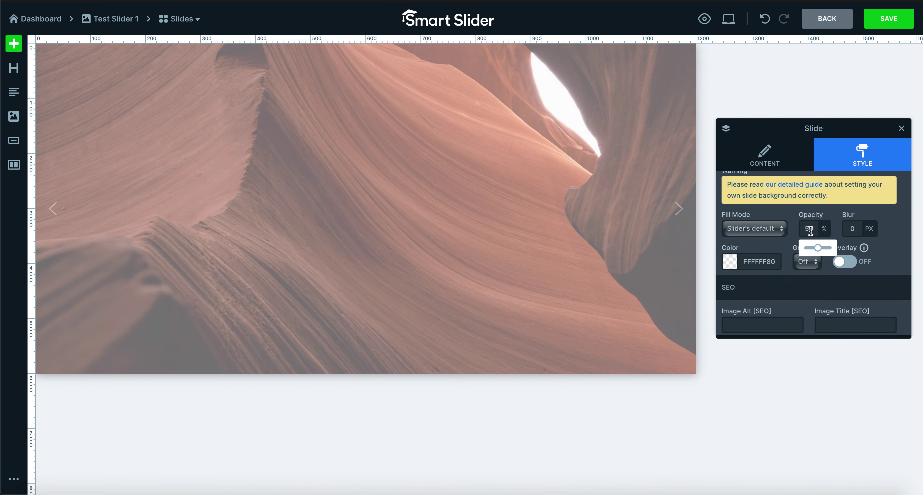
drag(821, 249, 877, 252)
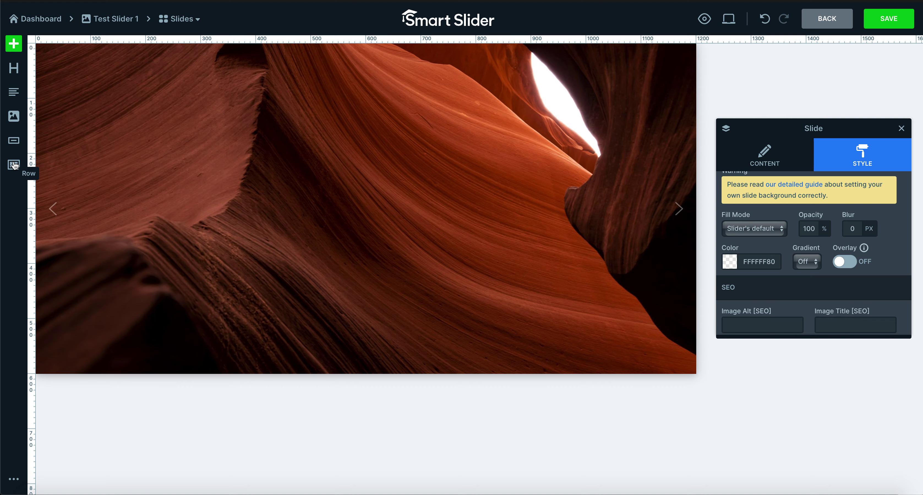
- Drop a two-column row on the slide, with an image on the right and a heading and button on the left
drag(14, 165, 353, 208)
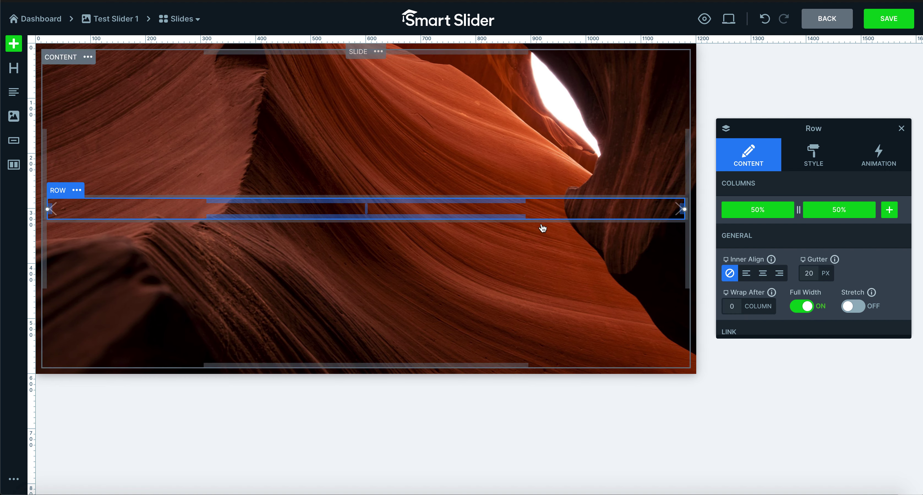
click(16, 117)
drag(16, 119, 477, 211)
drag(12, 67, 193, 197)
drag(13, 140, 192, 258)
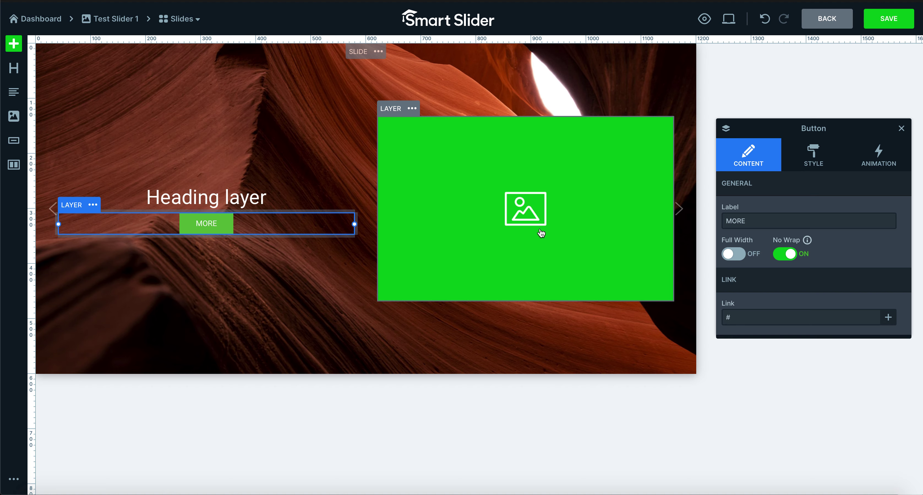
- Replace the image placeholder with the portrait headshot and narrow it to a 360px max width
click(538, 206)
click(539, 207)
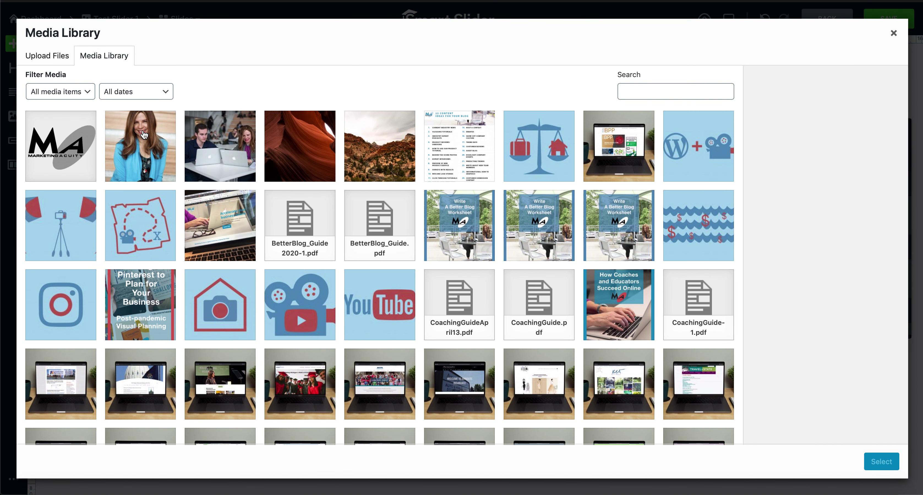
click(144, 134)
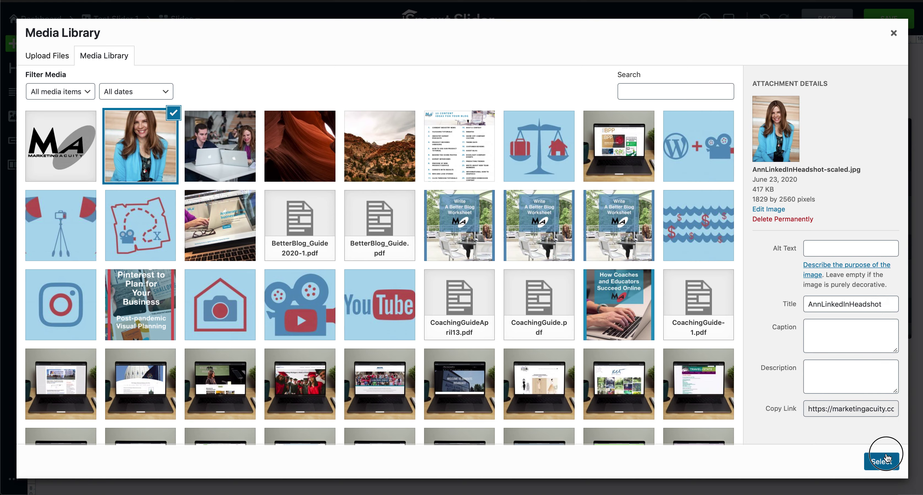
click(881, 460)
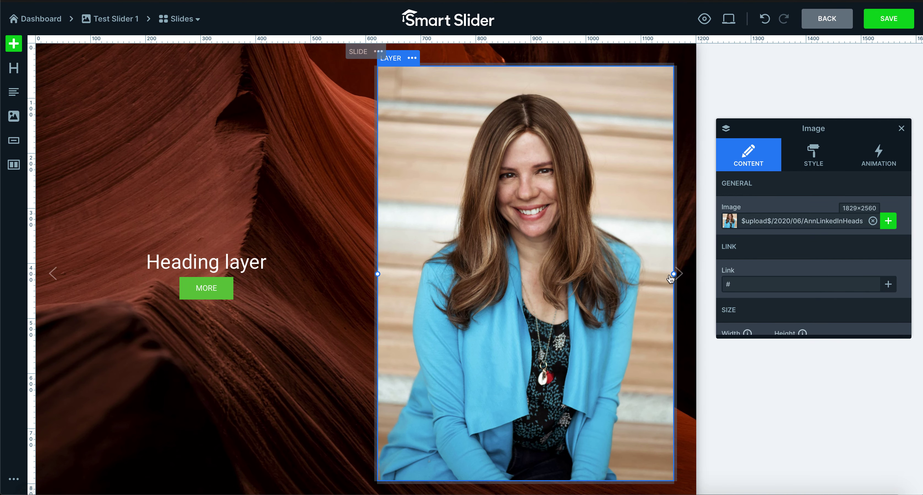
drag(673, 274, 618, 266)
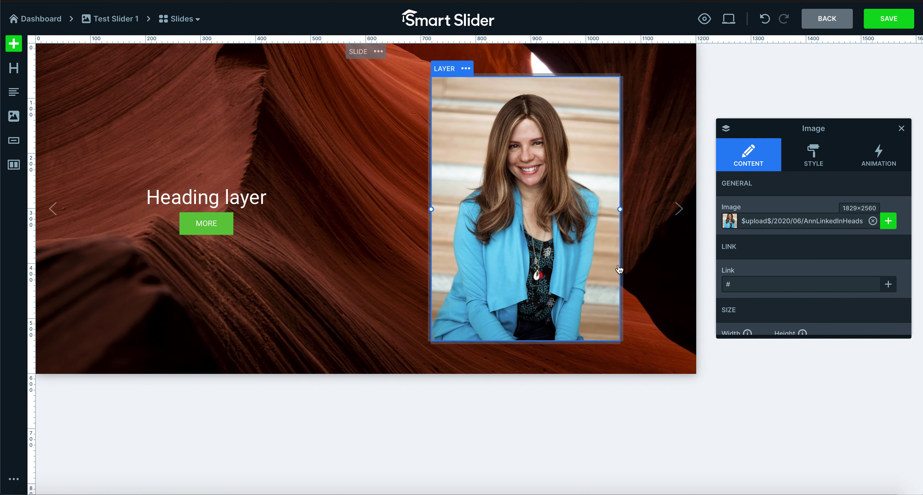
double_click(255, 202)
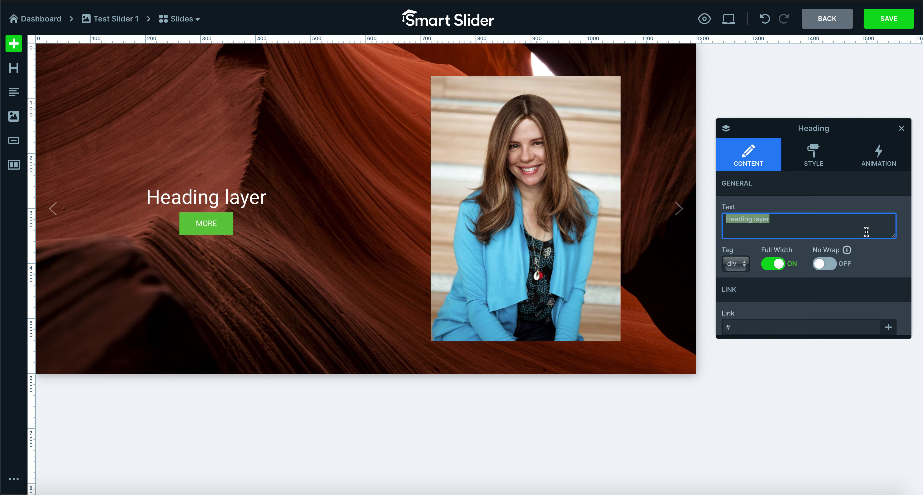
- Change the heading text to 'We Love Entrepreneurs', fixing the typo and capitalising each word
text(We love our)
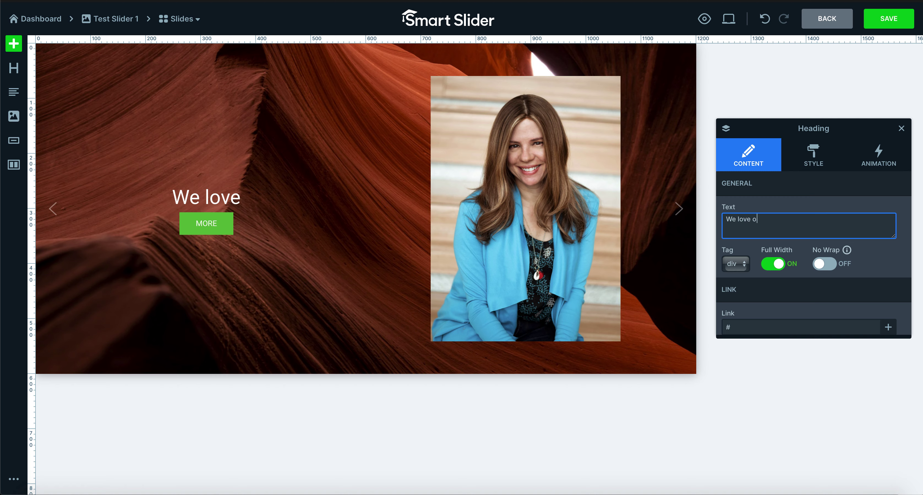
key(BackSpace)
key(BackSpace)
key(BackSpace)
key(BackSpace)
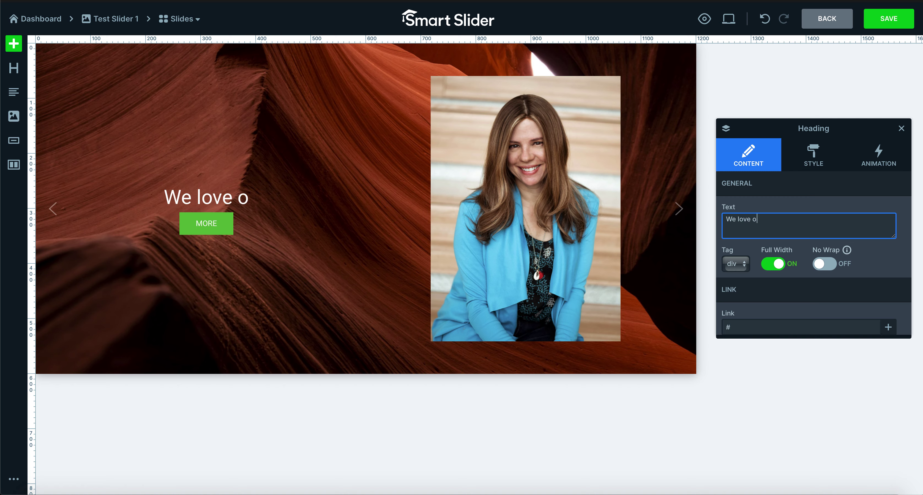
text(entreo)
text(reneurs)
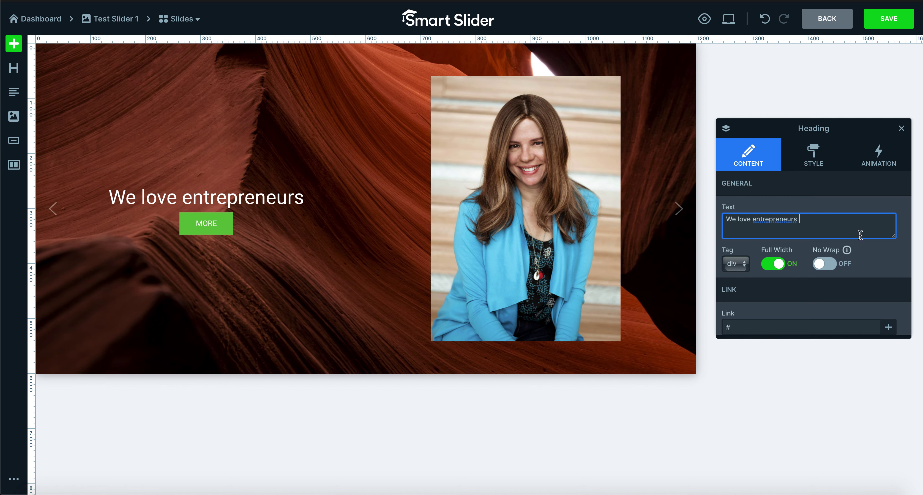
right_click(779, 219)
click(802, 224)
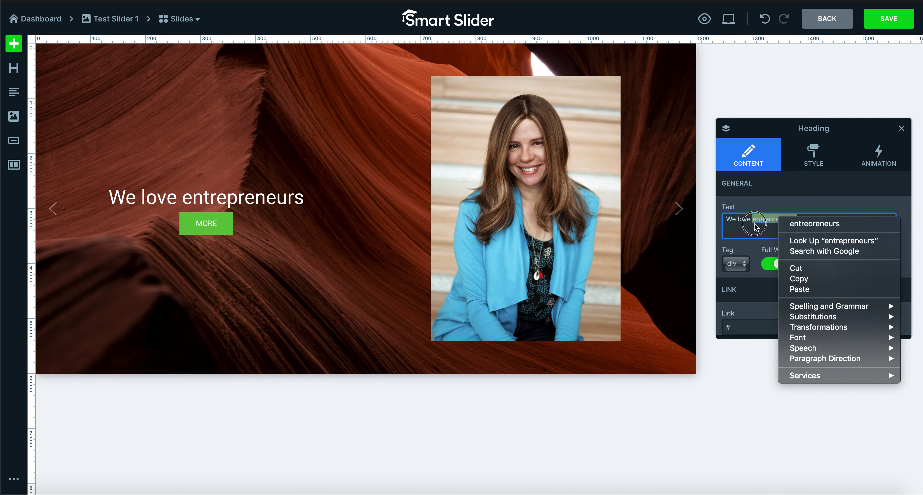
click(801, 230)
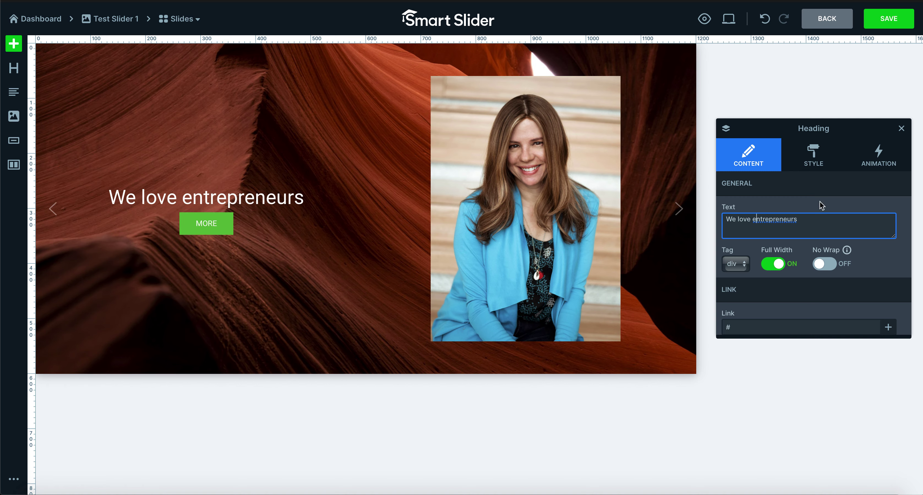
key(BackSpace)
text(E)
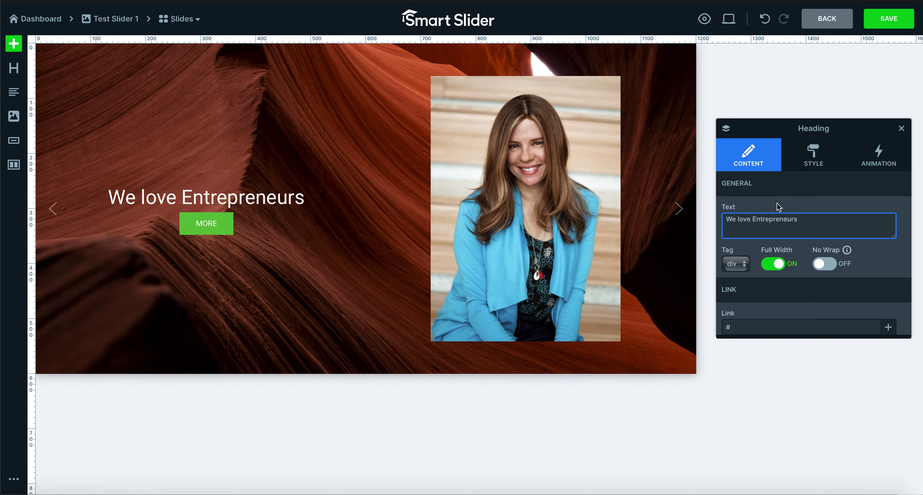
click(742, 219)
key(BackSpace)
text(L)
click(820, 160)
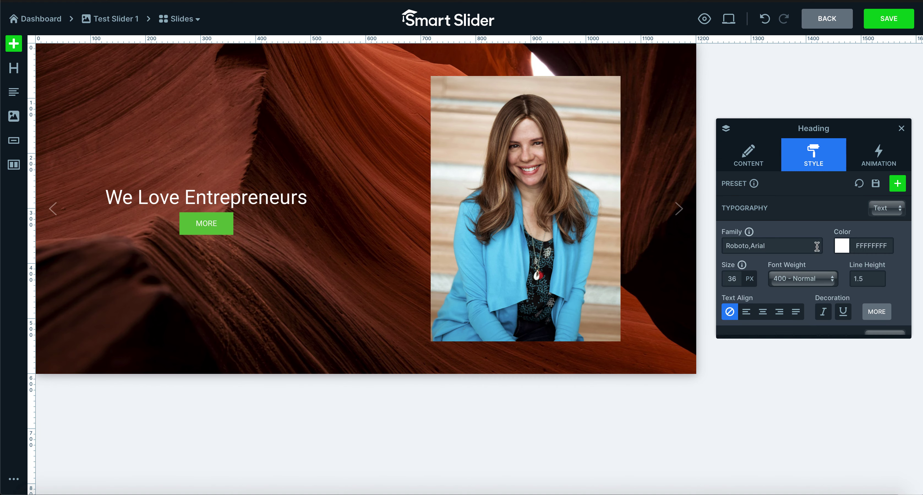
- Style the heading 800 Extra bold, 66 px, line height 1, italic and centre-aligned
click(811, 279)
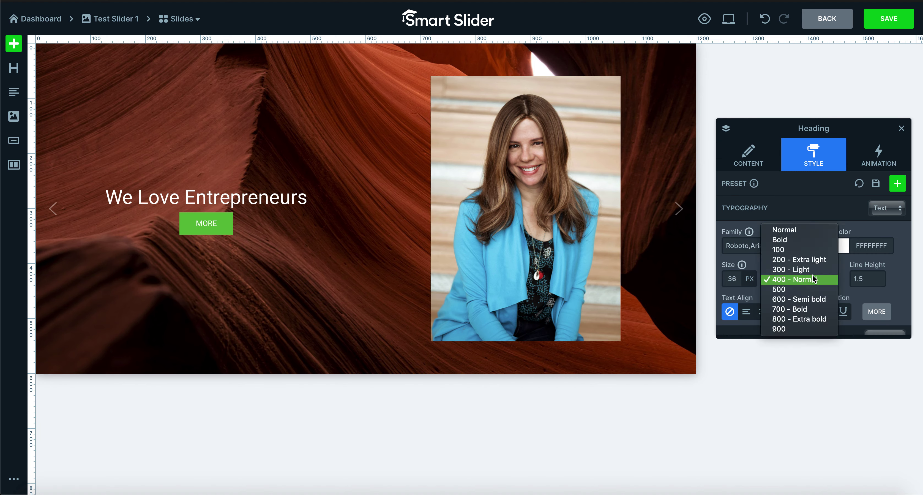
click(788, 318)
drag(740, 297, 750, 298)
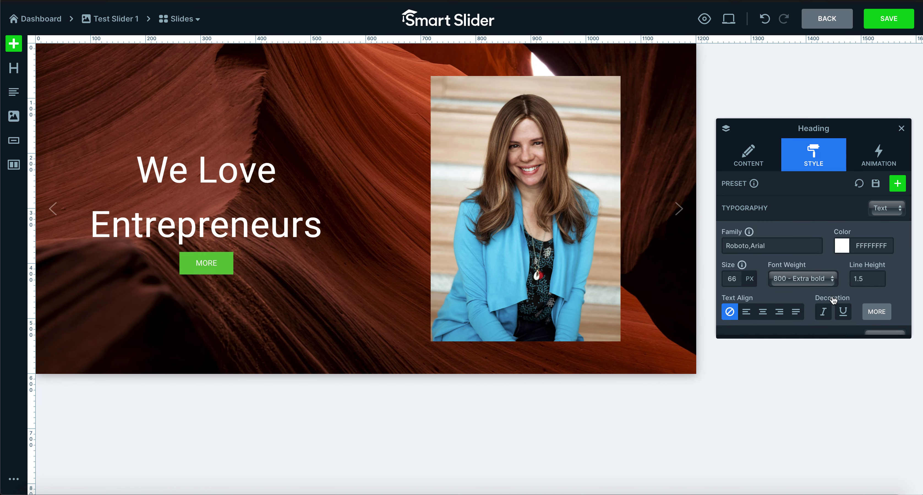
click(862, 279)
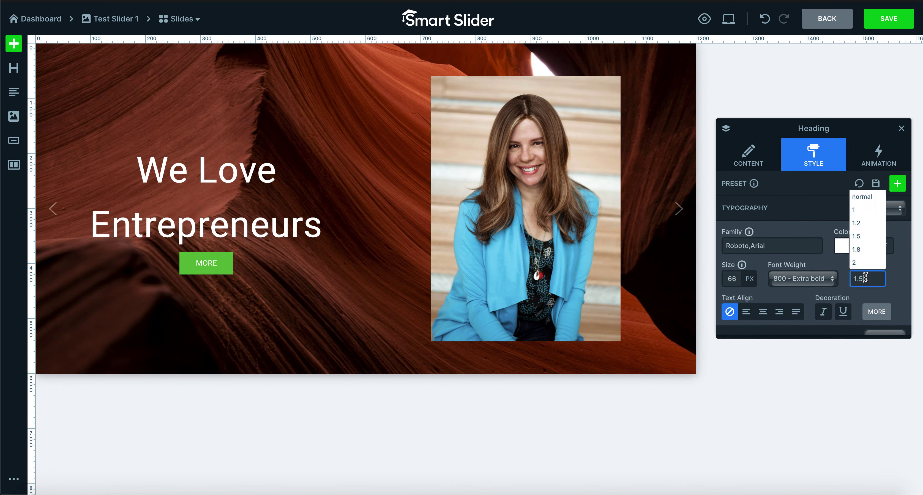
click(871, 208)
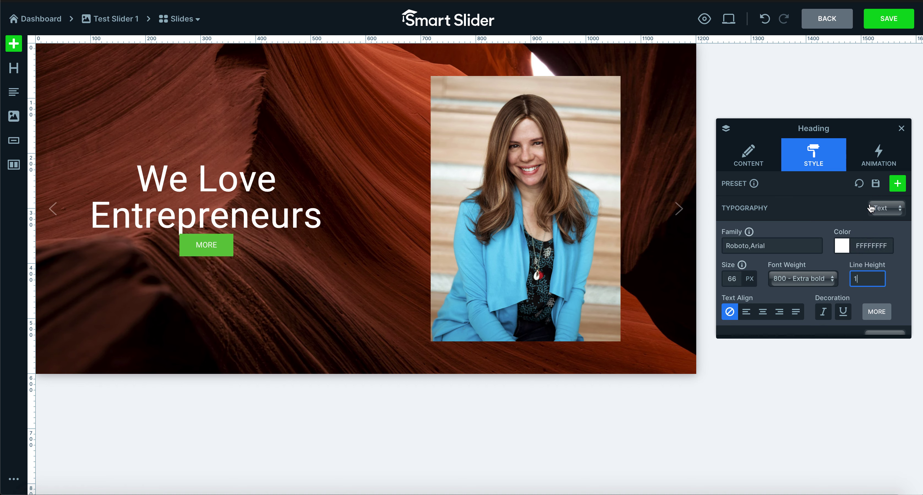
click(831, 313)
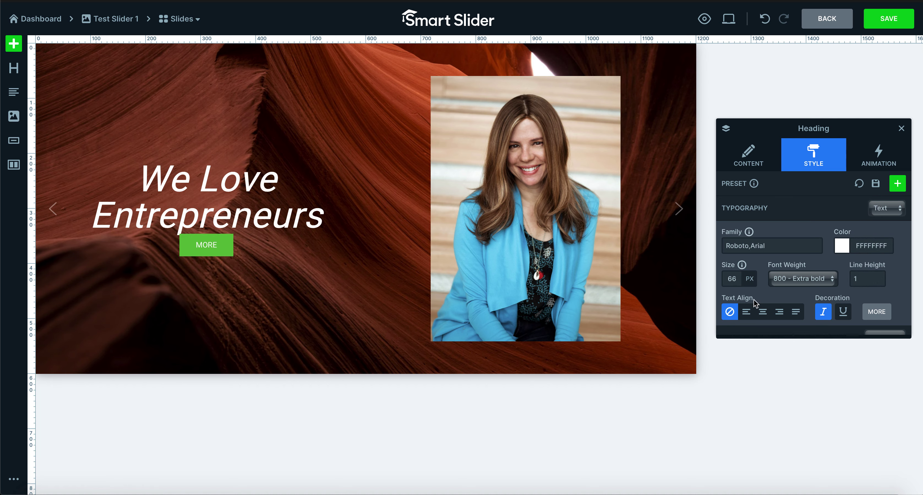
click(762, 314)
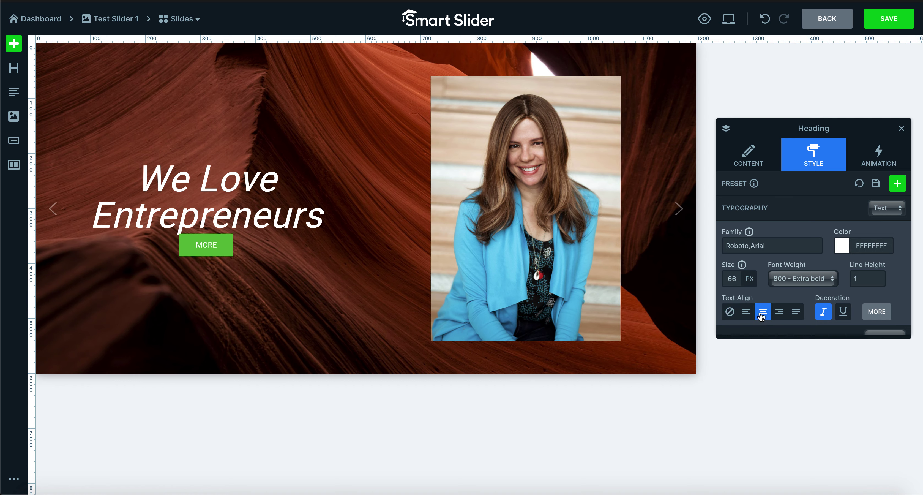
scroll(795, 324, down, 5)
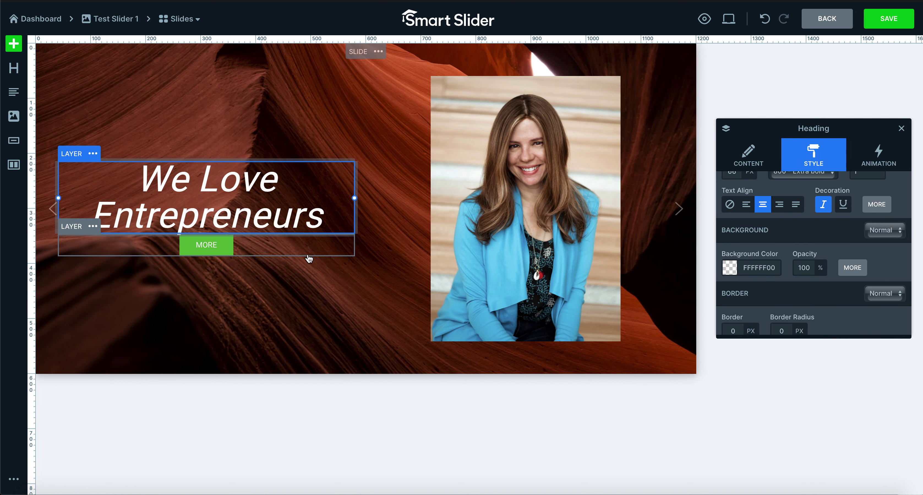
- Make the MORE button's background teal (01ADD3FF)
click(225, 250)
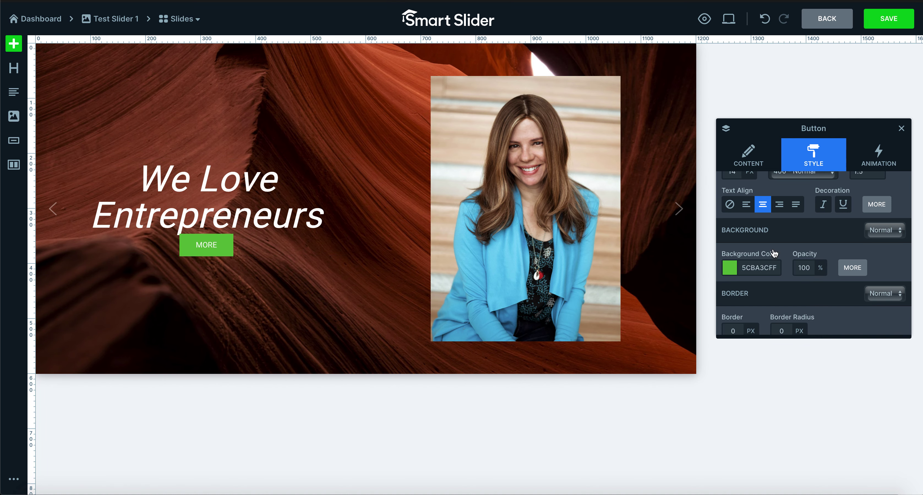
click(732, 272)
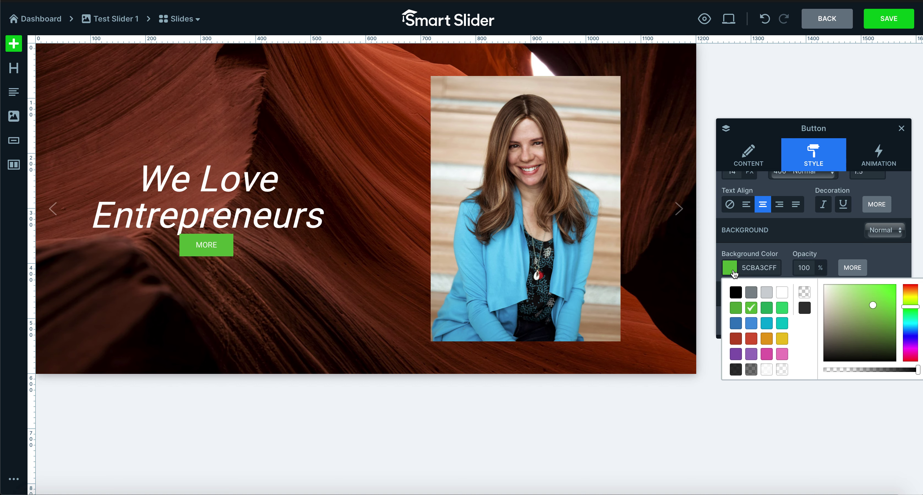
click(767, 324)
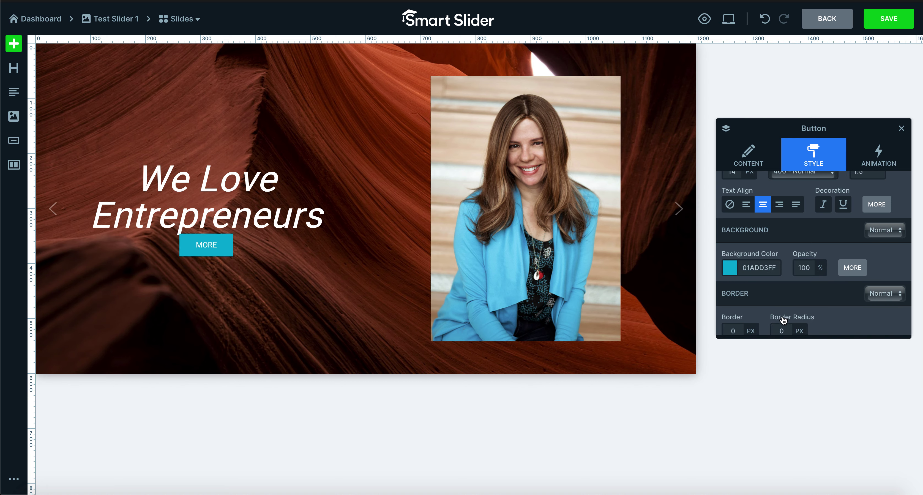
scroll(817, 262, up, 2)
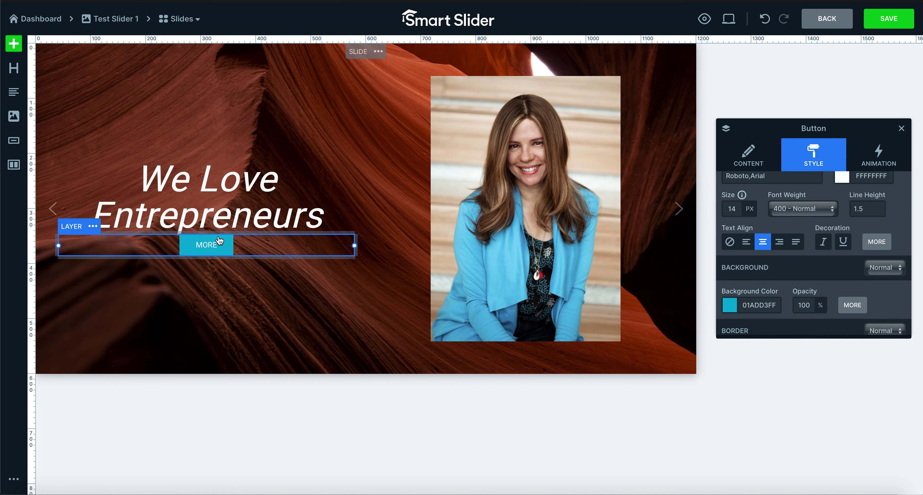
- Keep the button's line height at 1.5 and give it a 40px top margin
click(222, 226)
click(250, 245)
click(877, 208)
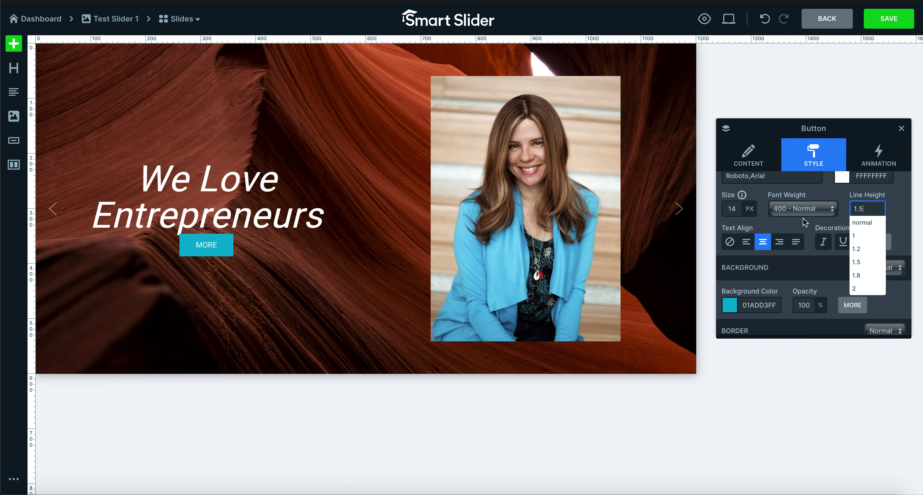
click(265, 246)
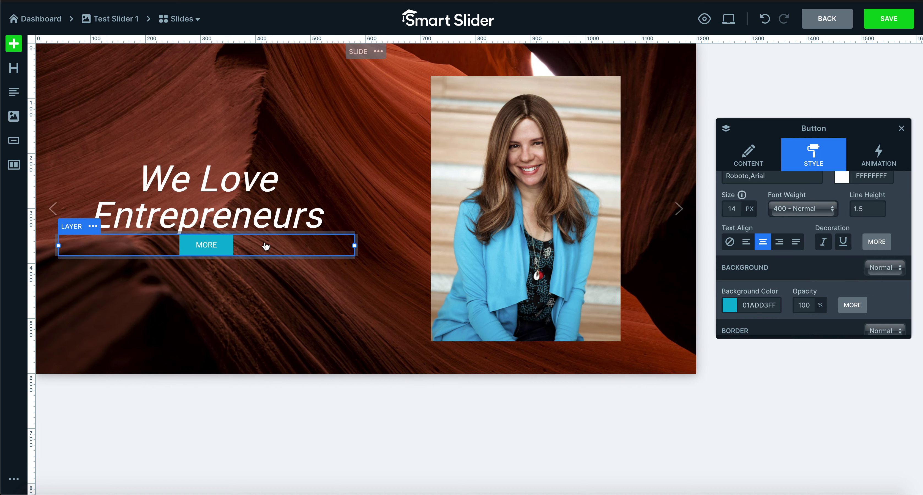
click(866, 214)
click(866, 264)
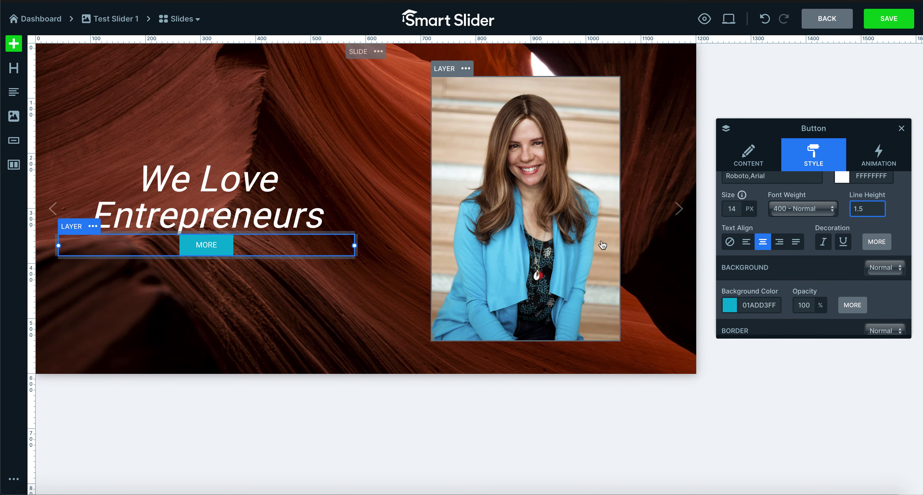
click(294, 225)
click(205, 243)
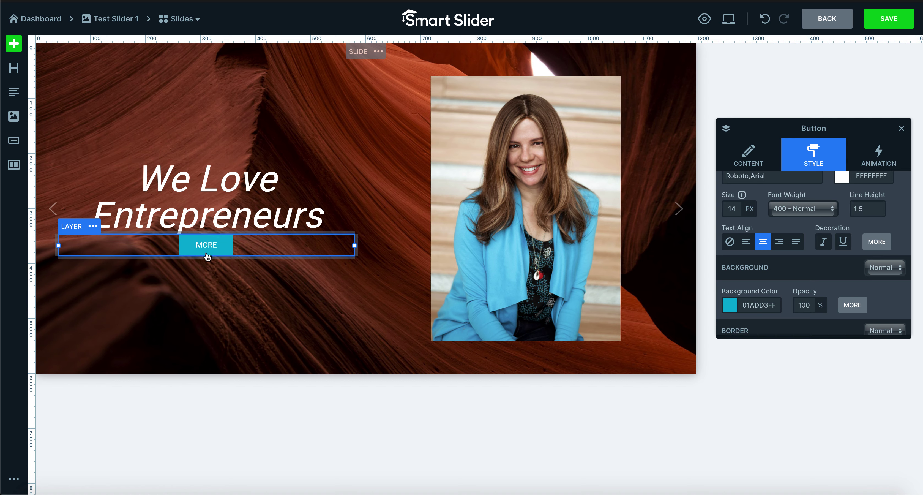
mouse_move(208, 240)
mouse_down()
mouse_move(207, 262)
mouse_move(207, 249)
mouse_up()
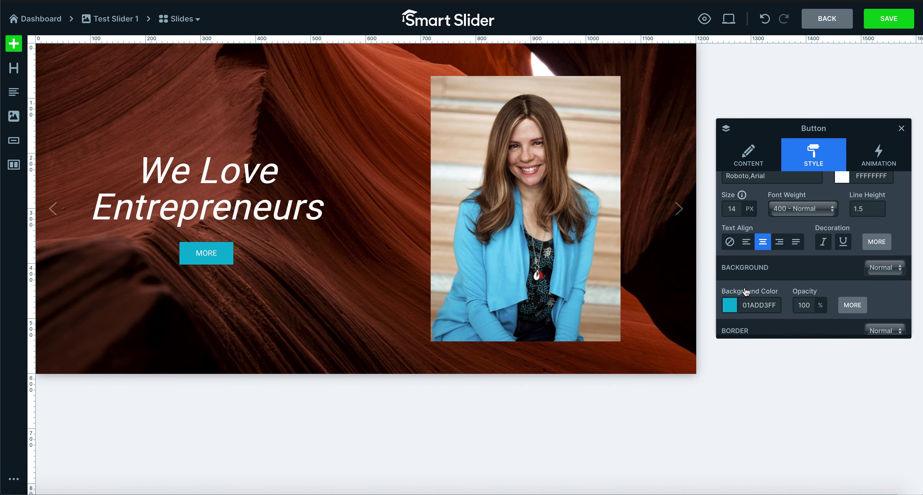
scroll(843, 241, up, 3)
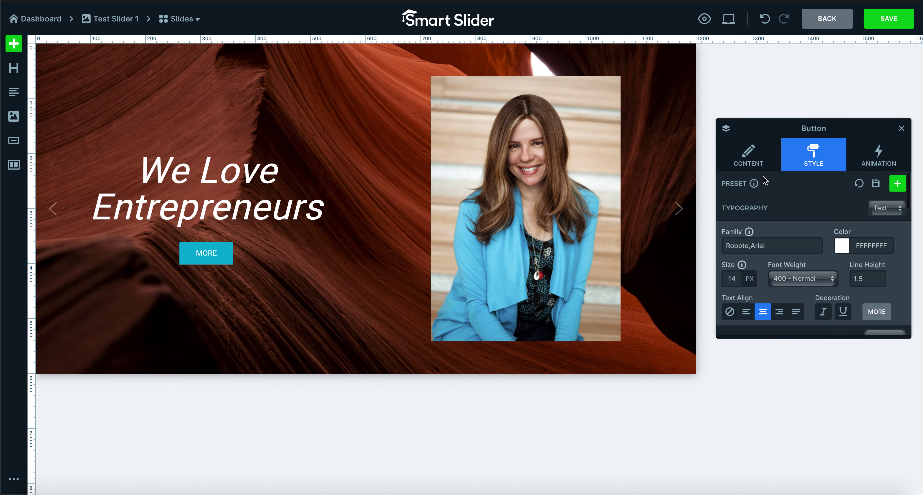
- Change the button label from MORE to 'Learn more'
click(748, 160)
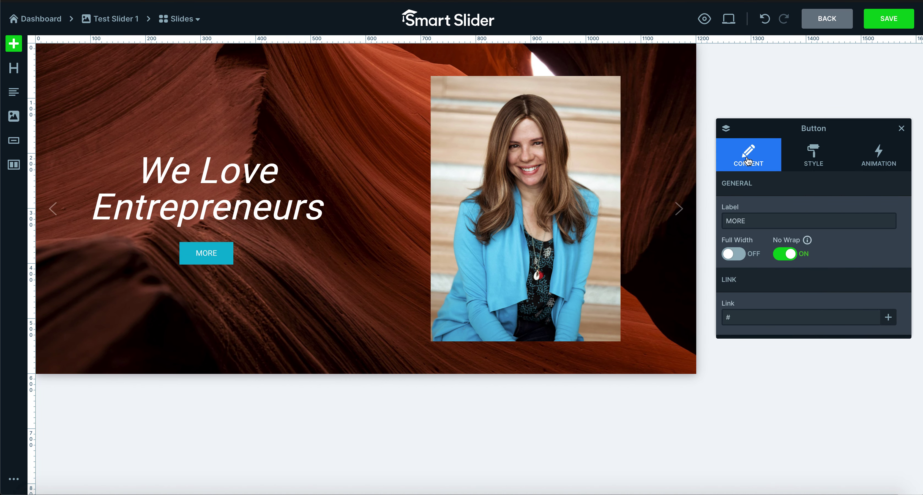
double_click(764, 222)
text(Learn more)
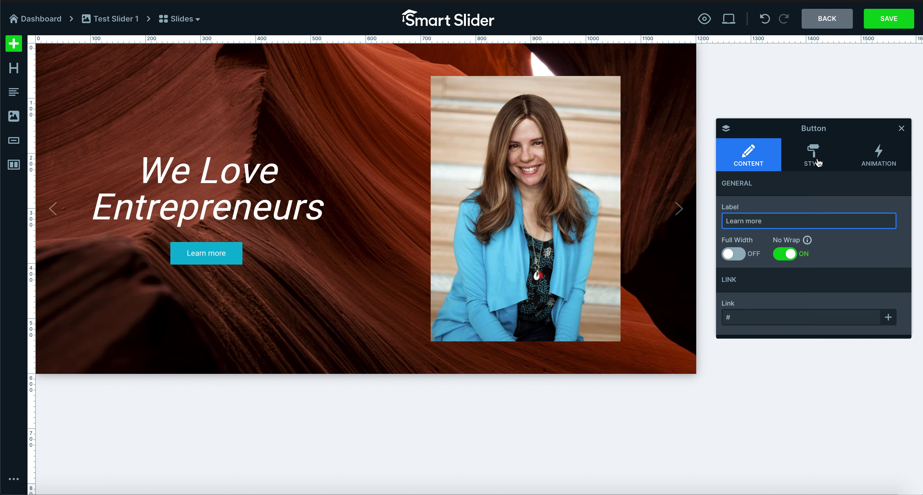
- Link the button to #marketingacuity.com with Target Window left as Self
click(756, 319)
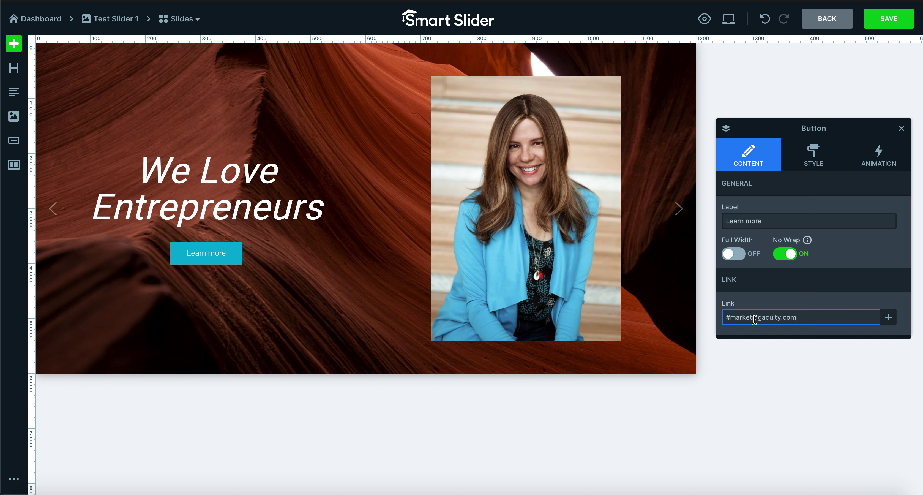
click(806, 305)
scroll(812, 309, down, 2)
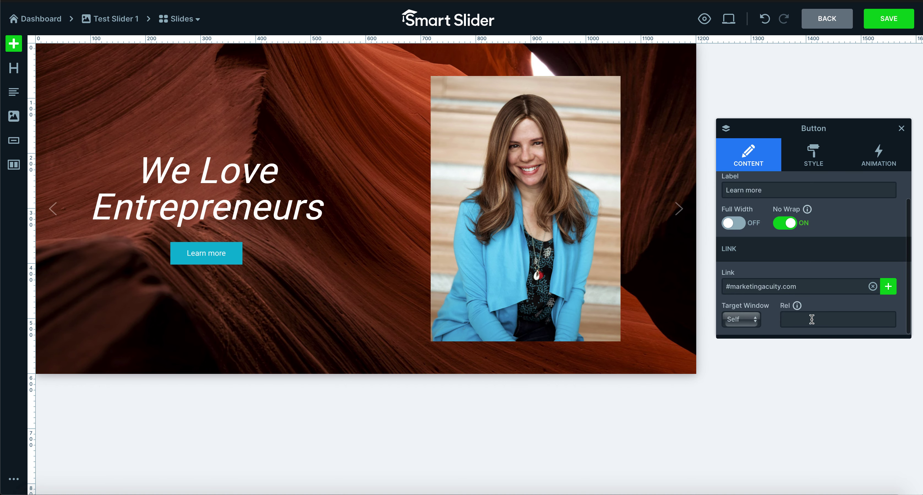
scroll(809, 269, up, 2)
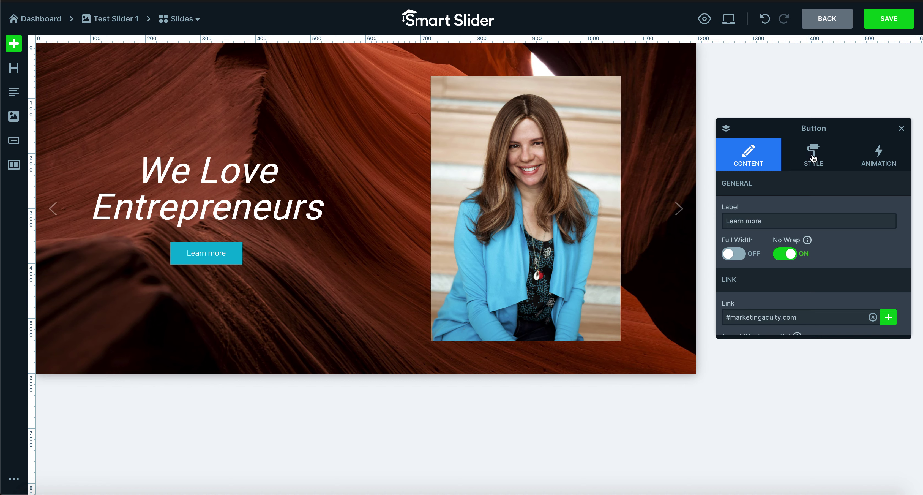
scroll(833, 280, down, 2)
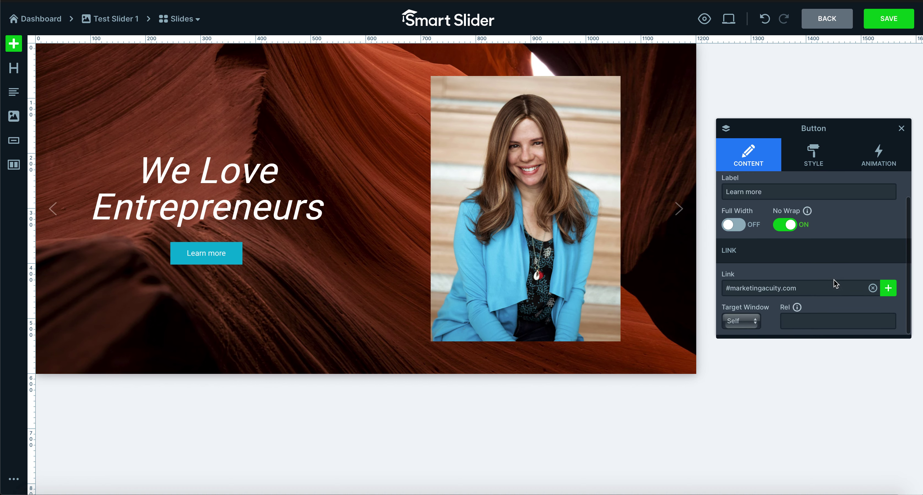
click(812, 155)
- Give the Learn more button a 3 px white border
scroll(785, 279, down, 6)
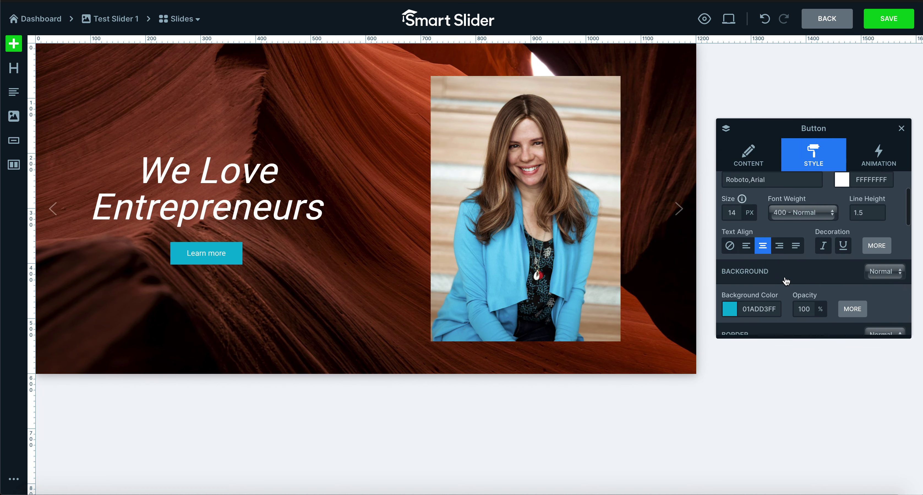
scroll(785, 277, down, 3)
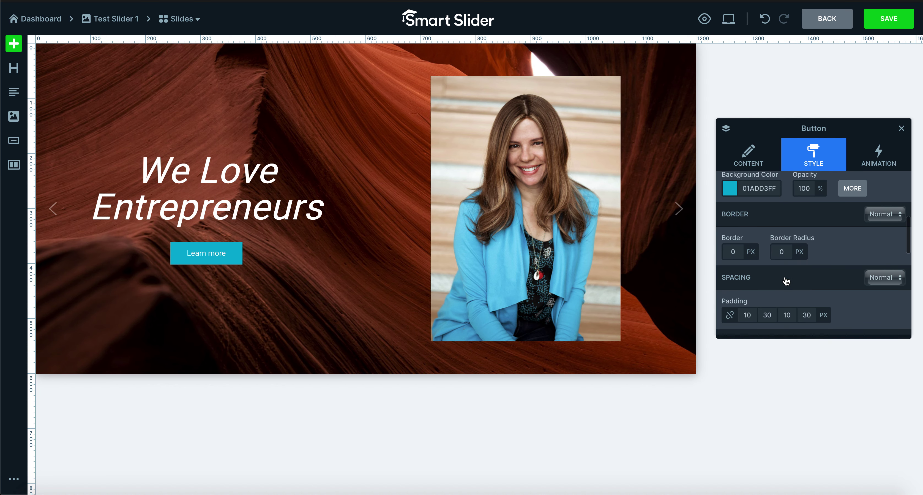
click(736, 247)
click(733, 280)
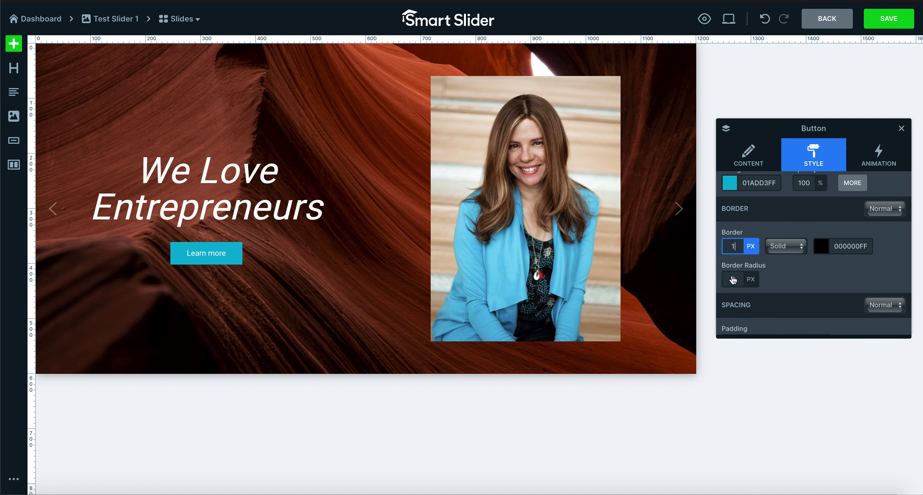
click(733, 247)
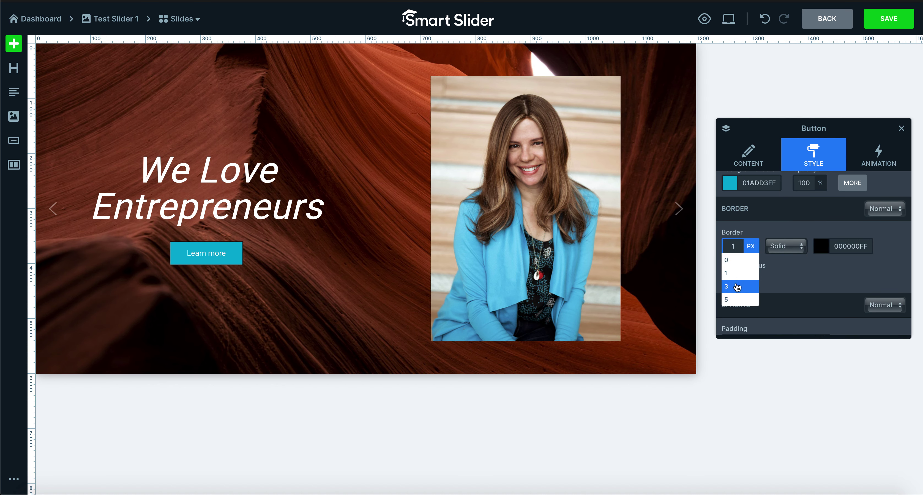
click(736, 286)
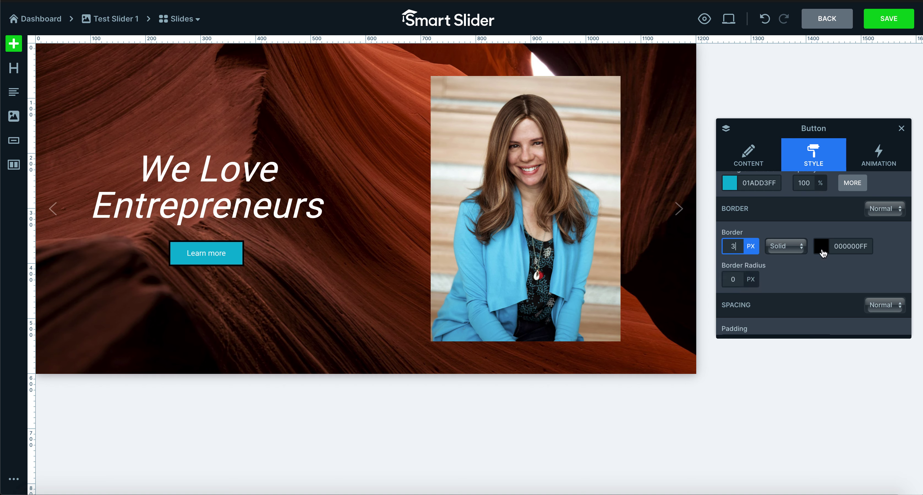
click(822, 251)
click(783, 273)
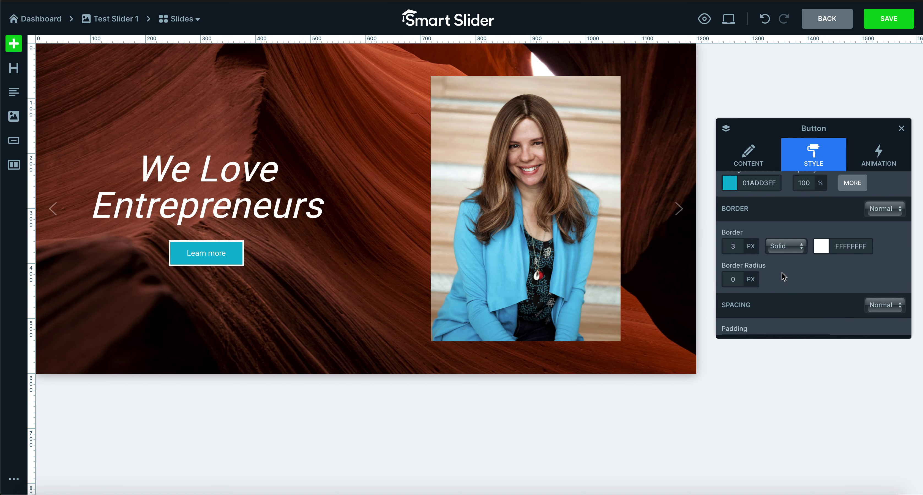
- Try double and dotted border styles, then settle on Groove
click(797, 251)
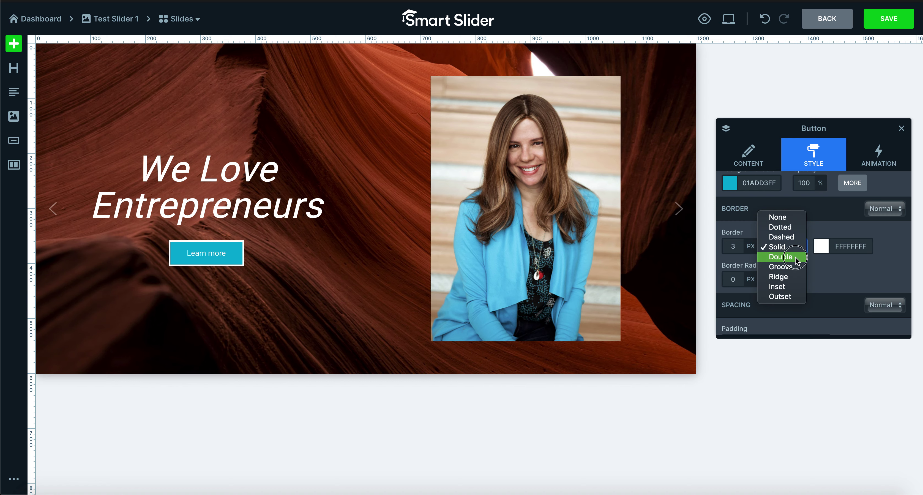
click(795, 257)
click(797, 248)
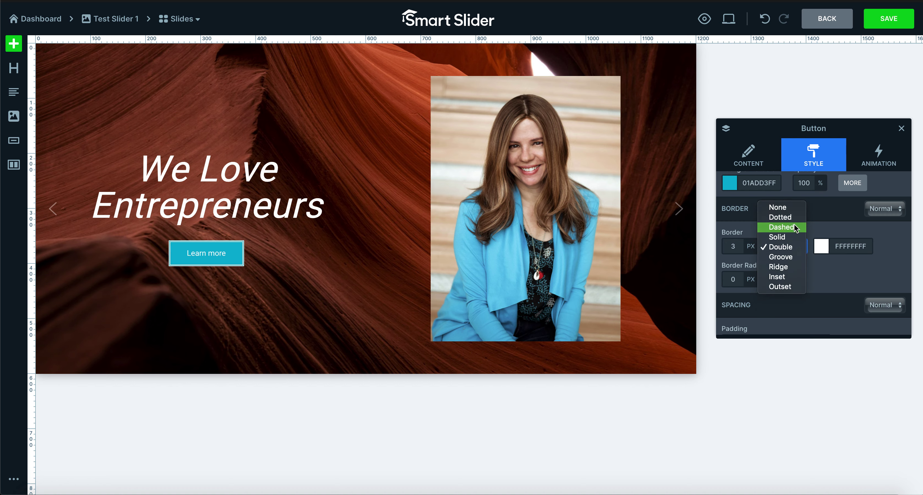
click(795, 218)
click(794, 254)
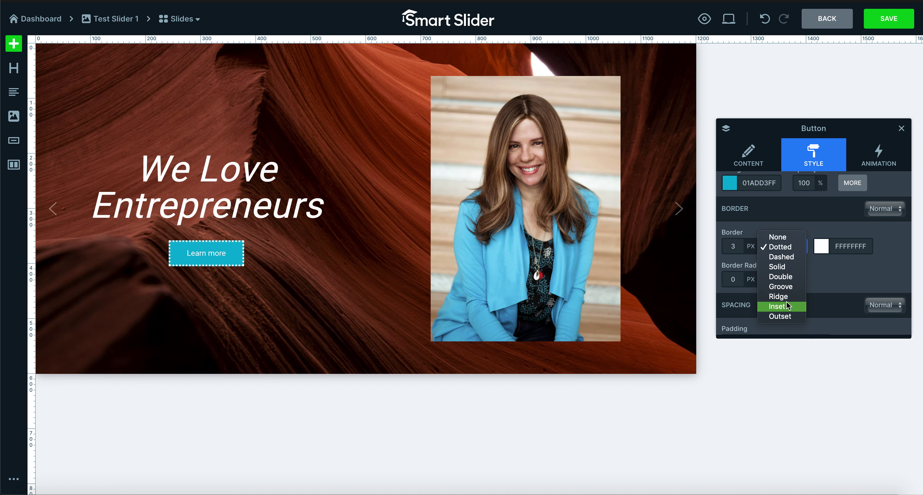
click(793, 286)
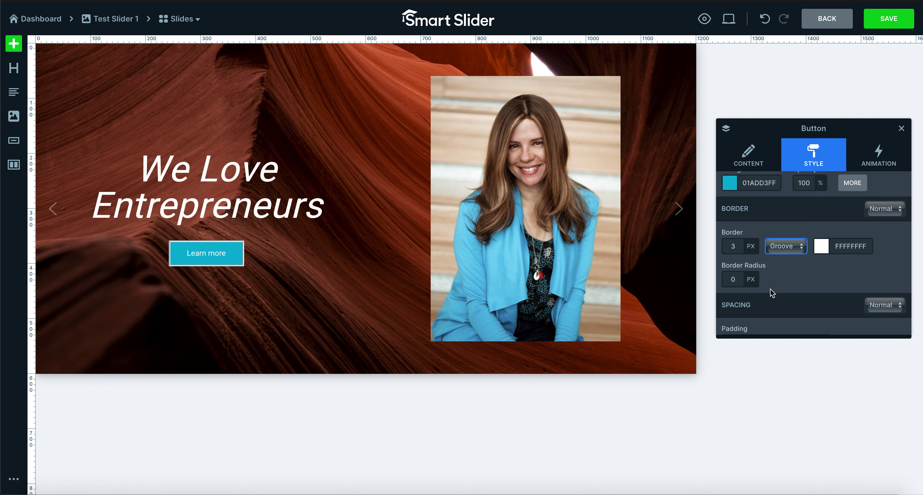
scroll(770, 290, down, 3)
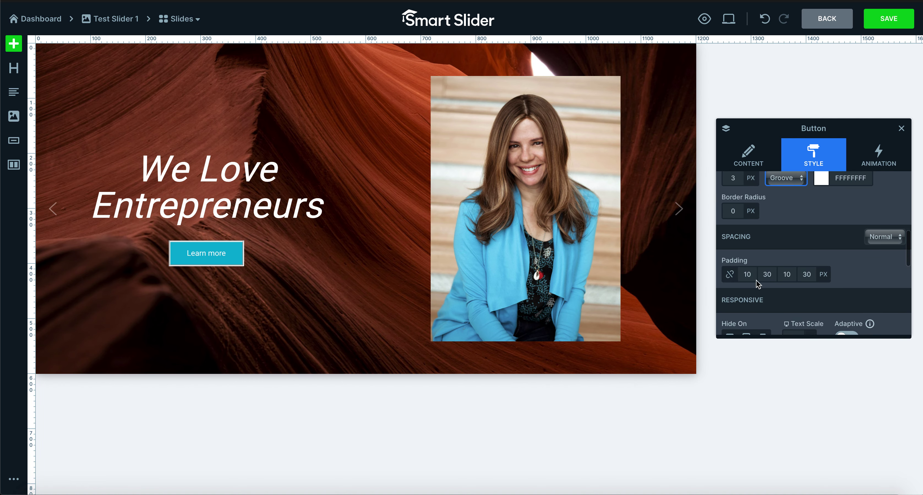
scroll(755, 280, down, 5)
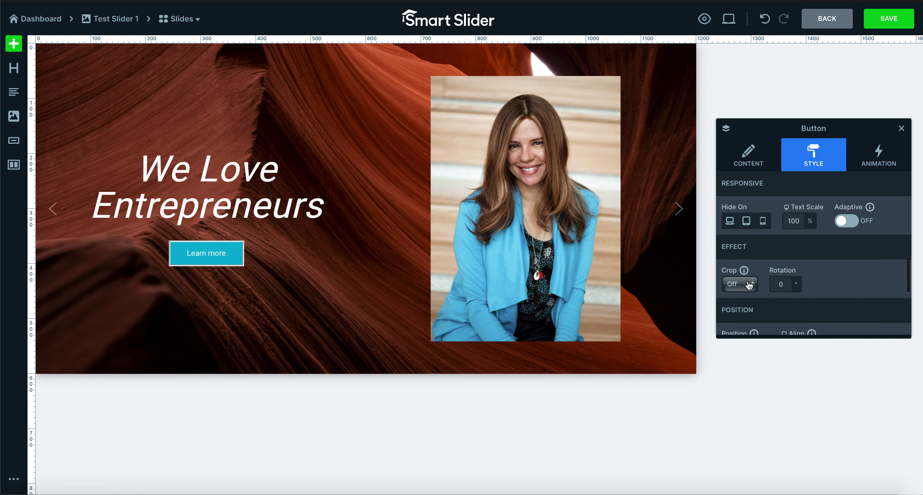
scroll(749, 285, down, 3)
scroll(749, 286, up, 15)
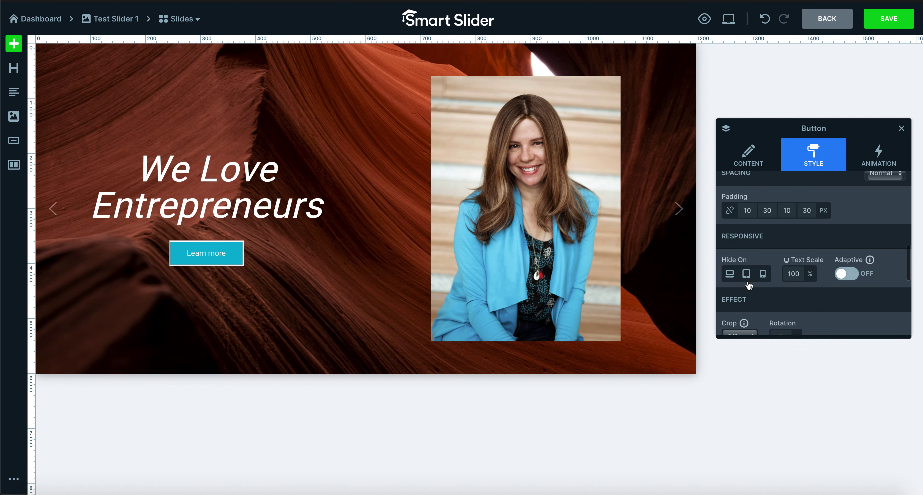
scroll(750, 285, up, 2)
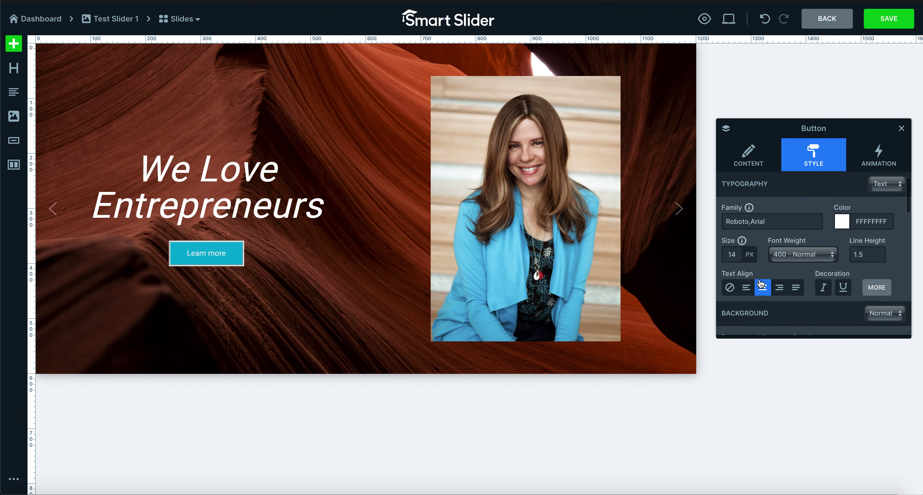
- Increase the Learn more button's typography size from 14 to 19 px and close its settings
mouse_move(739, 256)
drag(731, 273, 732, 273)
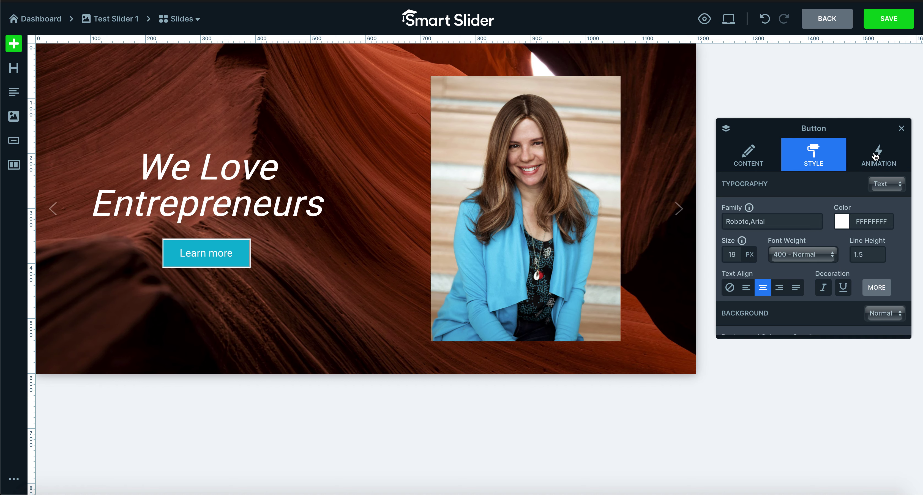
click(901, 129)
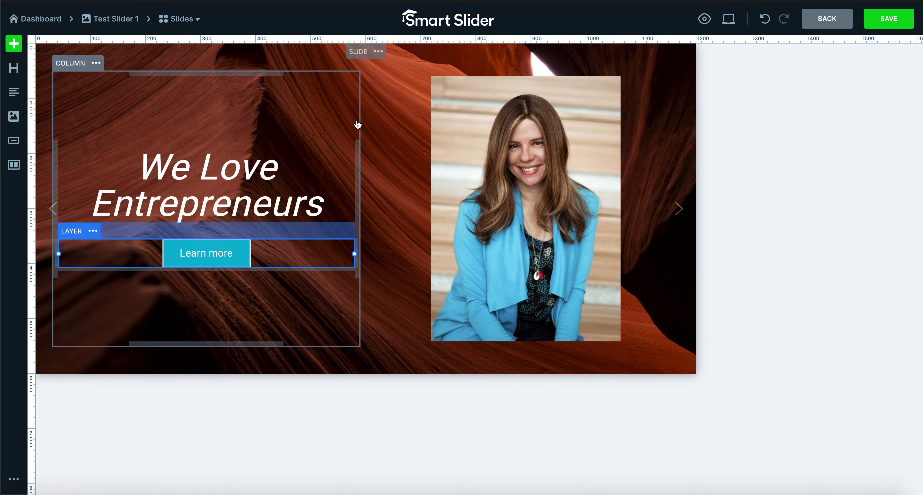
- Select the slide's Content element to show its style: transparent background, gradient off, 10 px padding
click(236, 305)
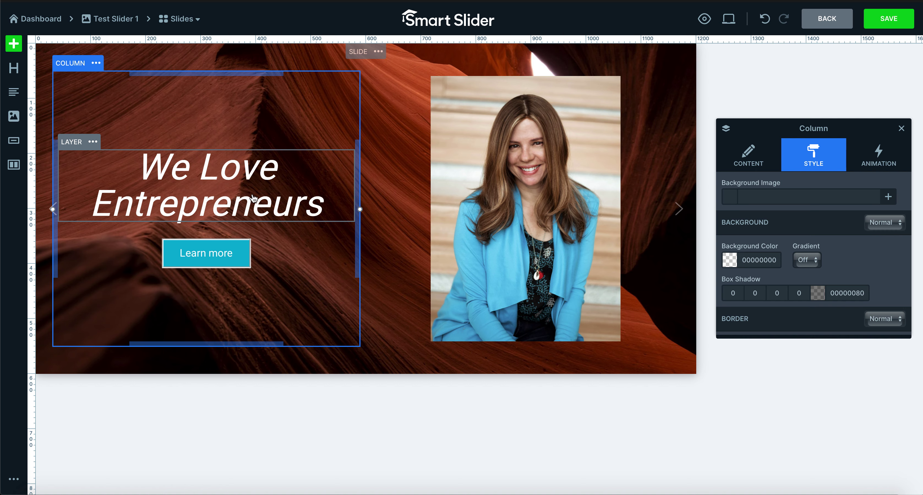
click(520, 200)
click(486, 407)
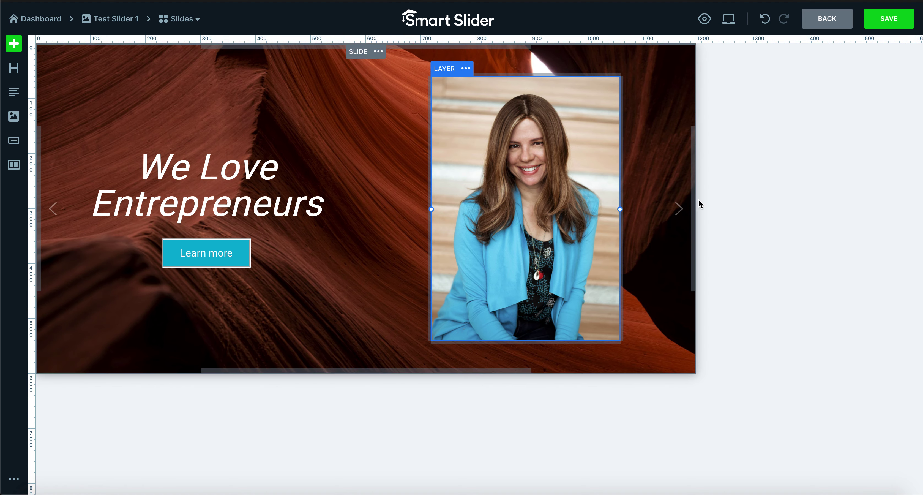
click(689, 215)
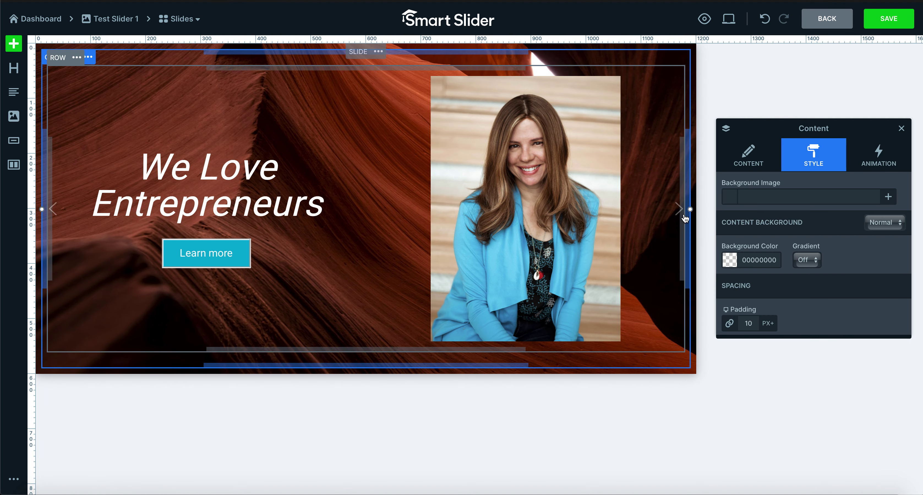
- Reduce the content's side padding to 30 px and give the row a 65 px right margin
drag(685, 216, 669, 227)
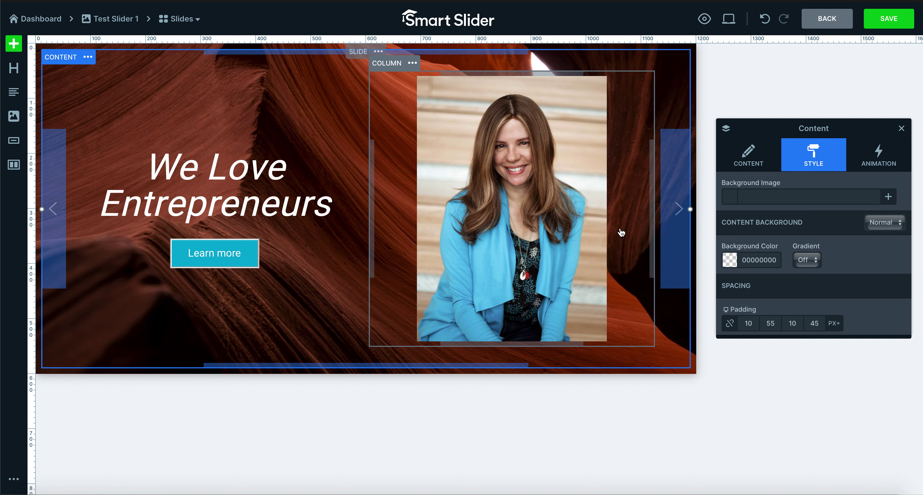
click(622, 232)
click(657, 225)
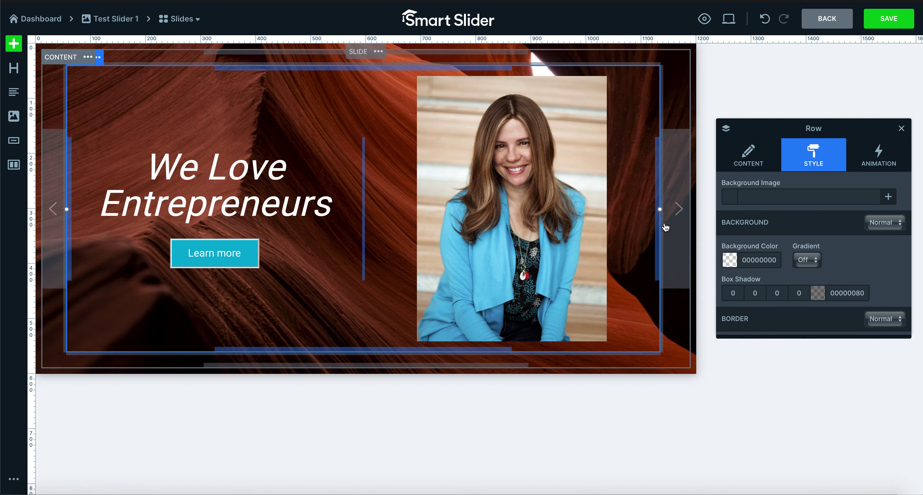
drag(660, 209, 632, 217)
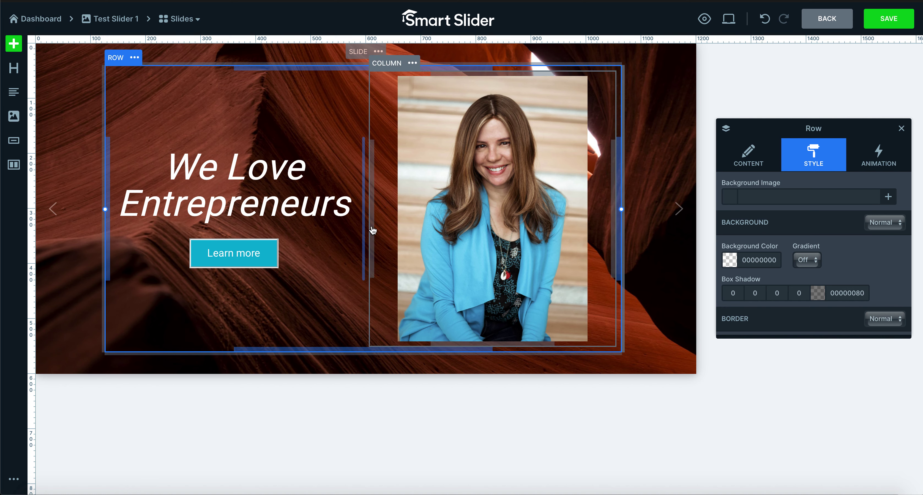
- Resize the columns to a 55%–45% split and save the slide
drag(364, 224, 392, 221)
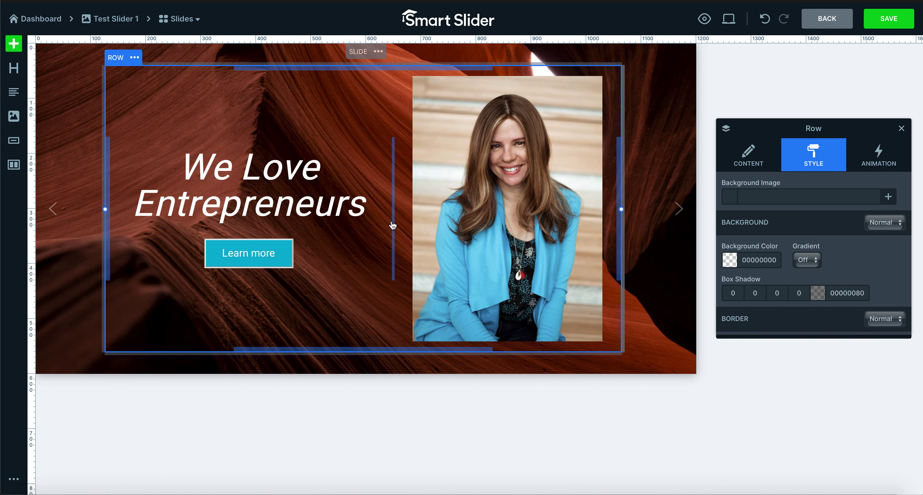
click(368, 416)
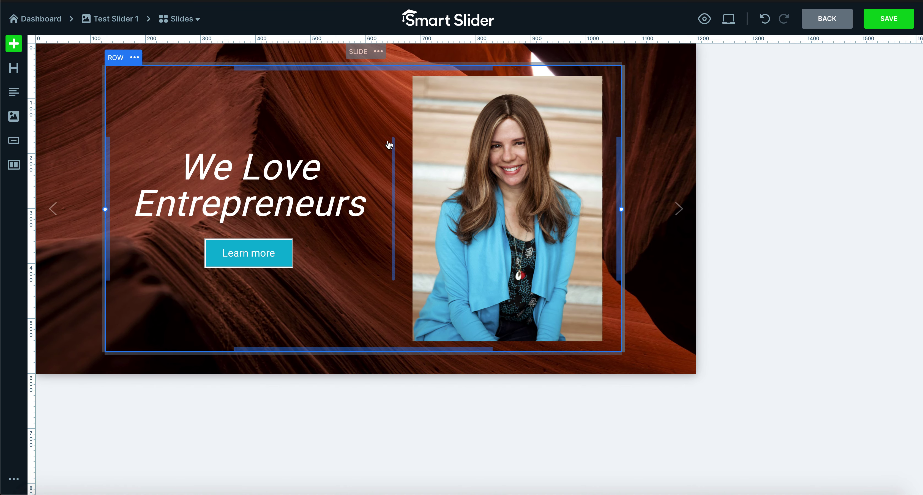
click(889, 27)
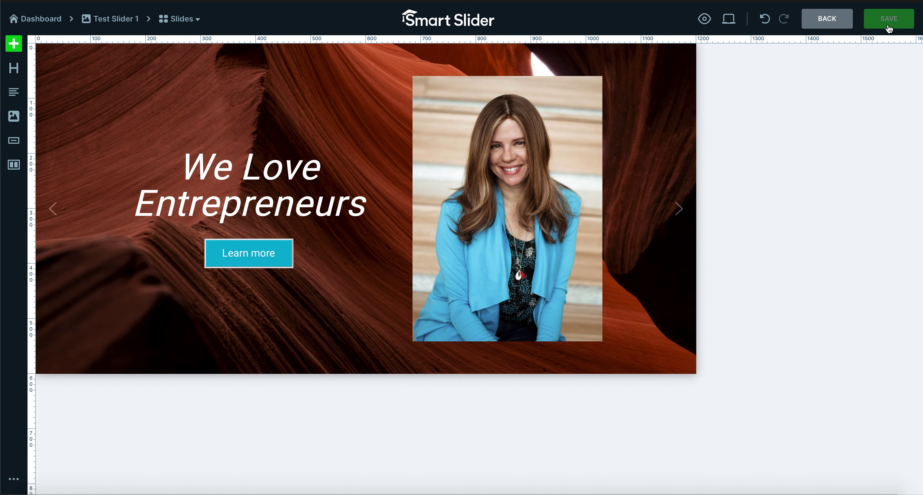